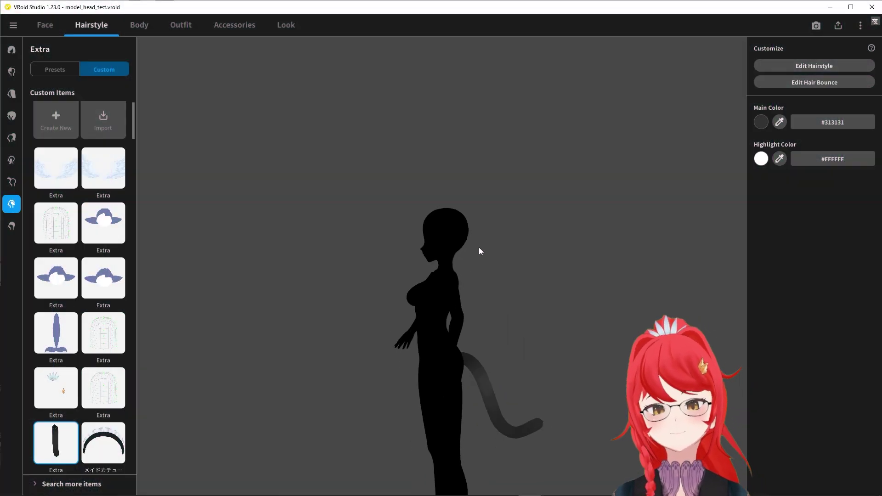
- Orbit the model and review the tail's hair bounce bone groups
right_drag(479, 247, 307, 249)
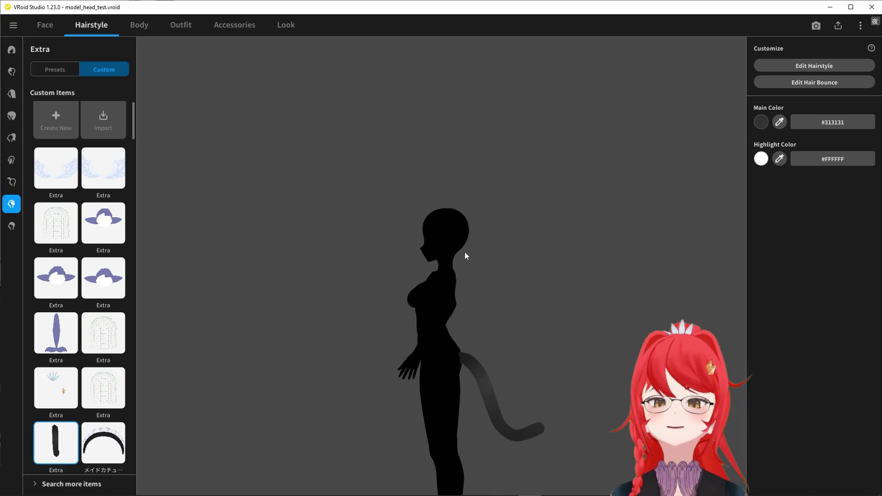
right_drag(465, 253, 597, 191)
click(814, 82)
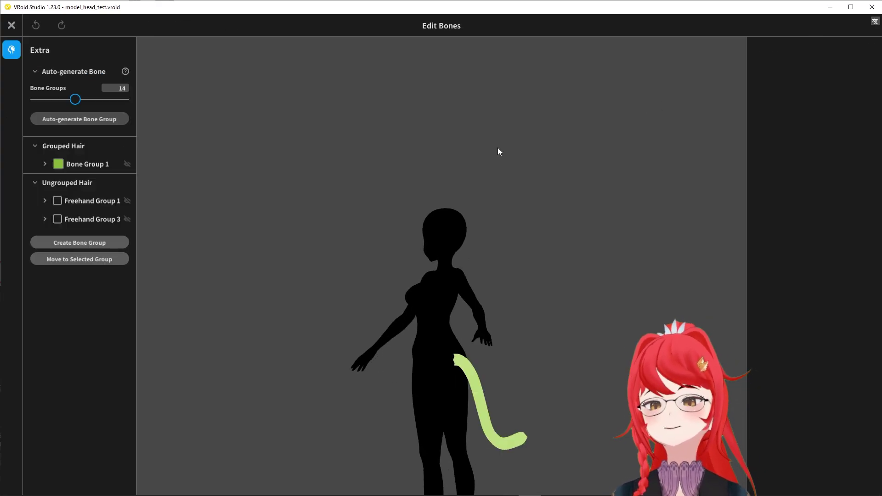
right_drag(483, 152, 434, 192)
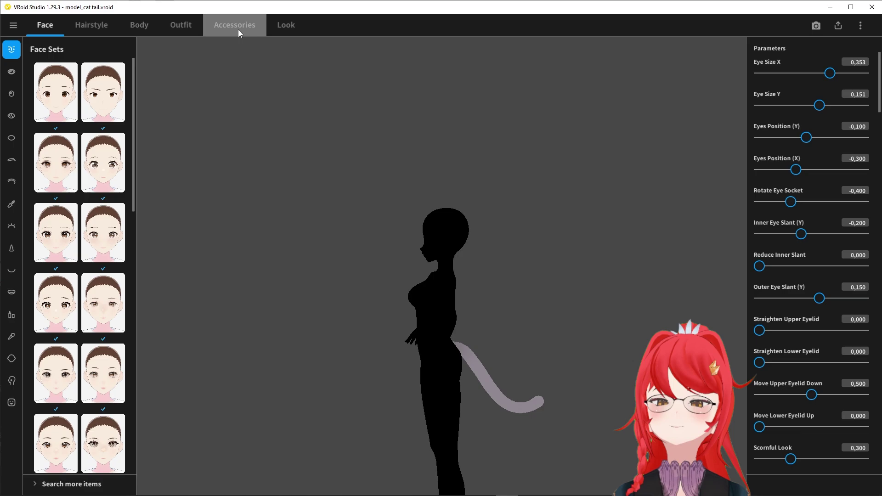
- Check the Cat Tail accessory and begin exporting the model as VRM
click(237, 27)
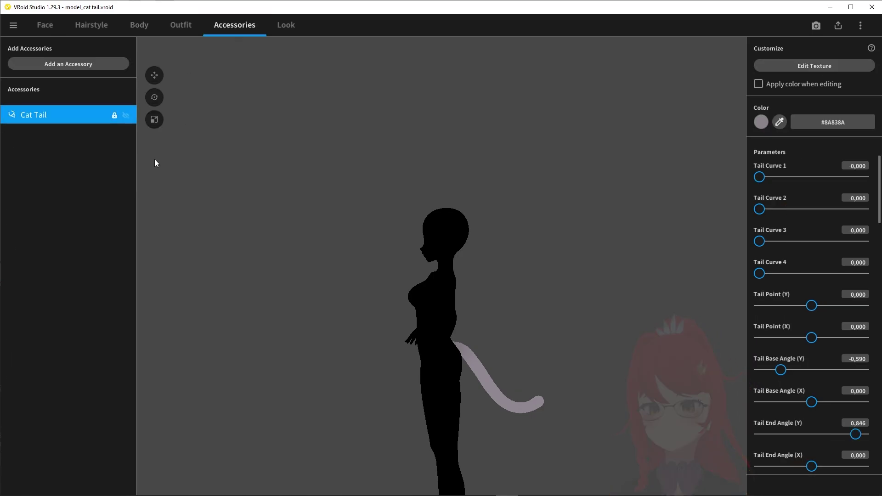
click(839, 25)
click(781, 40)
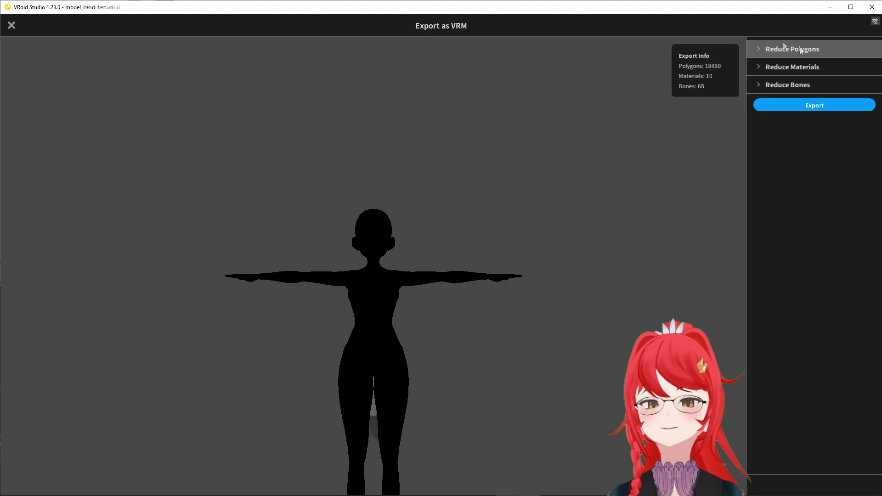
- Turn off Combine Hair Mesh under Reduce Materials and continue to VRM settings
click(761, 49)
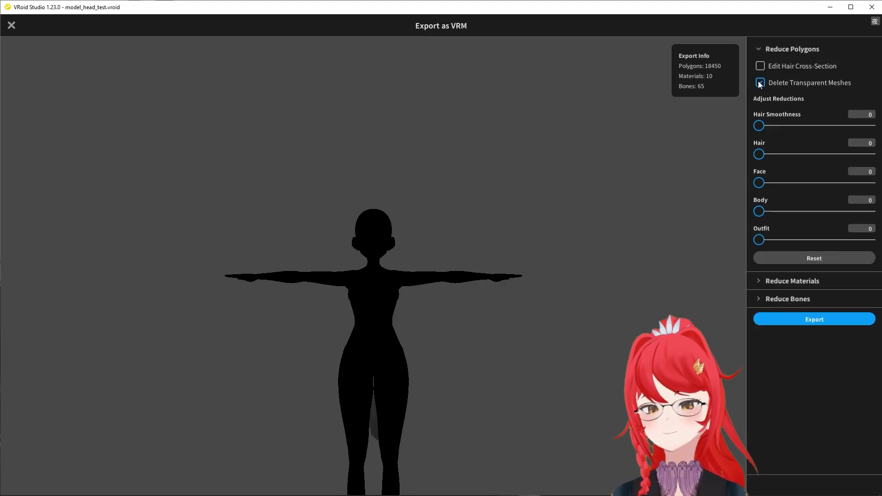
click(761, 280)
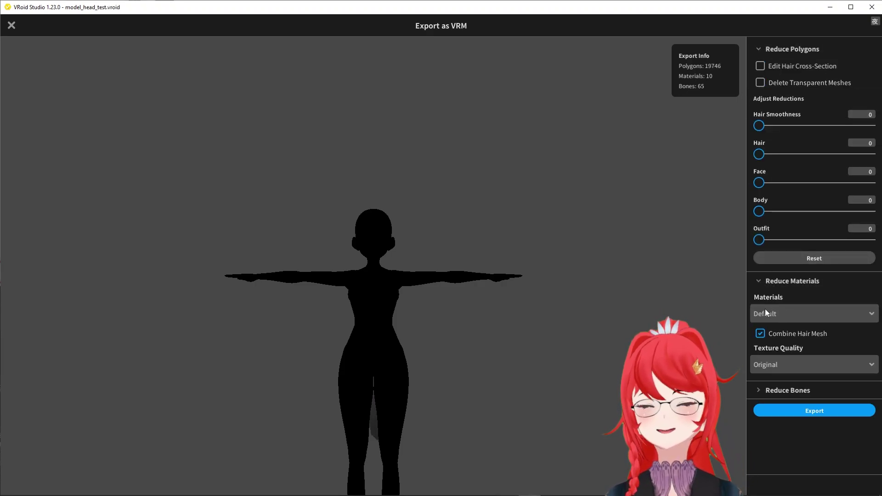
click(760, 333)
drag(462, 282, 430, 289)
click(781, 409)
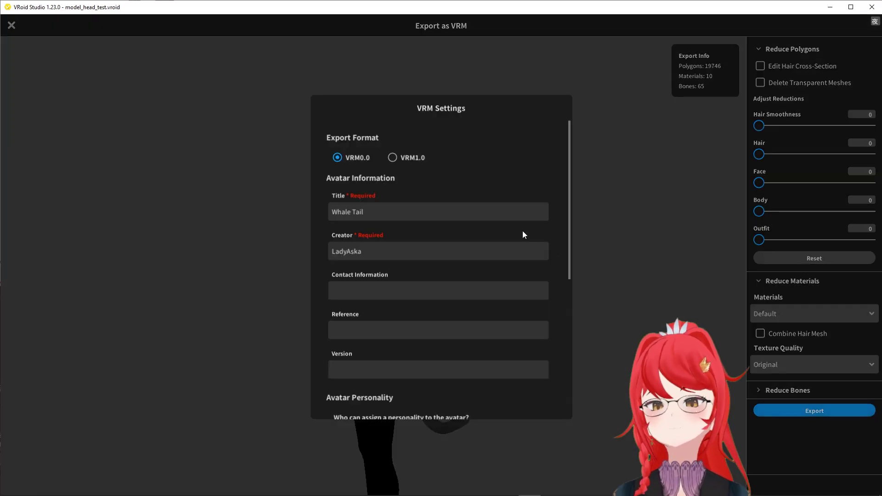
- Replace the avatar titles with Cat_tail_01 and Cat tail_acessories
click(388, 212)
key(BackSpace)
text(Cat_tail_)
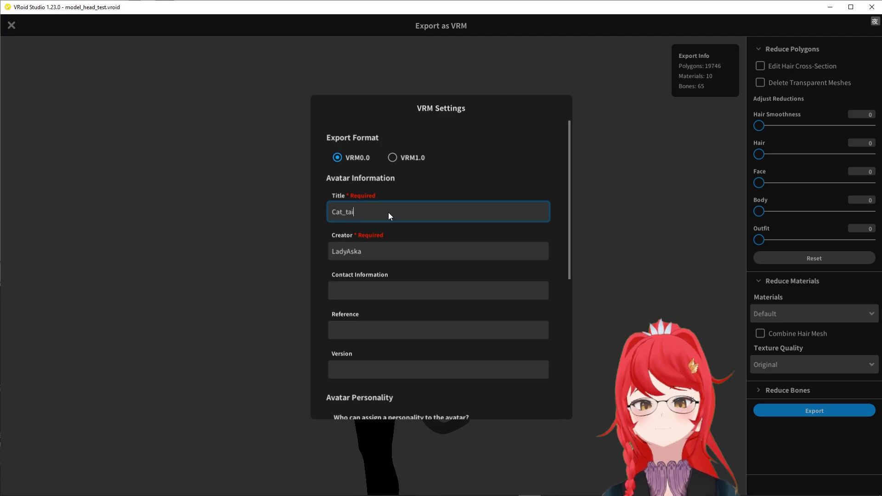
text(01)
scroll(422, 205, down, 6)
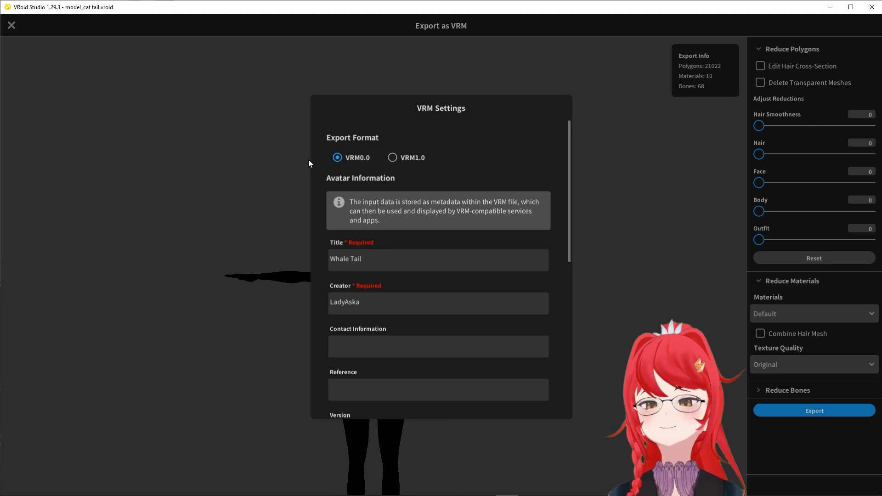
click(373, 257)
key(BackSpace)
text(Ca)
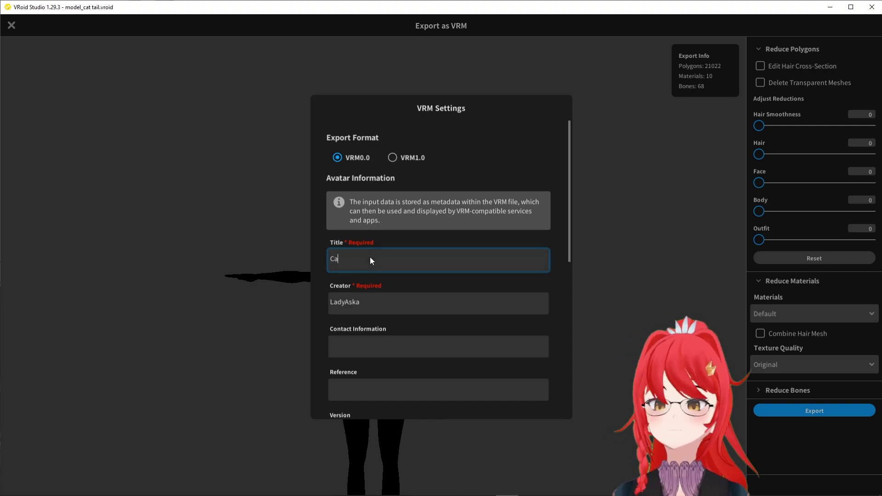
text(t tail_a)
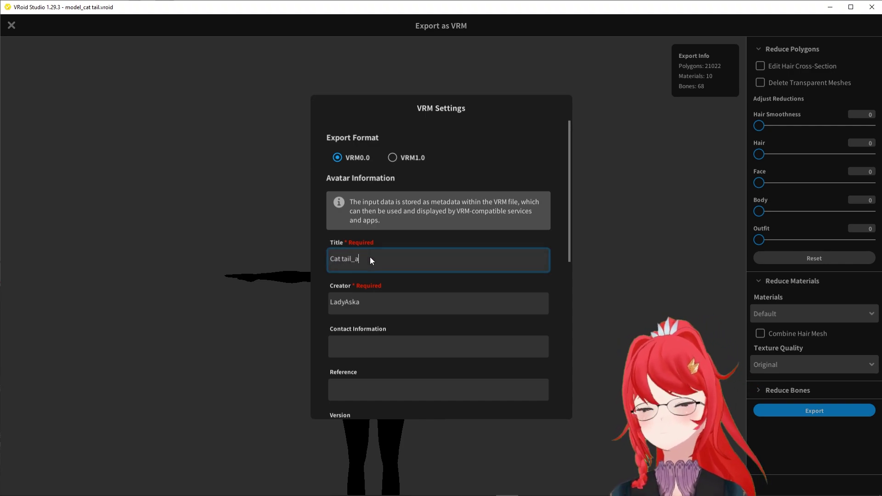
text(cessor)
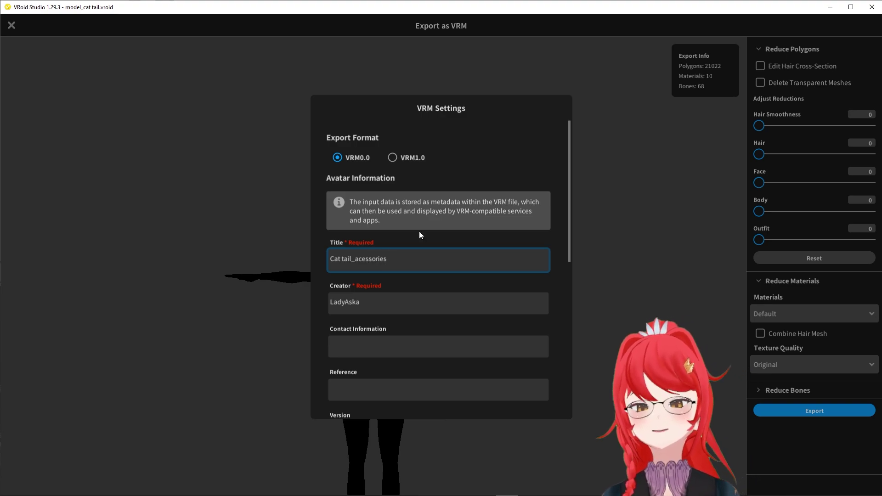
text(ies)
scroll(419, 235, down, 5)
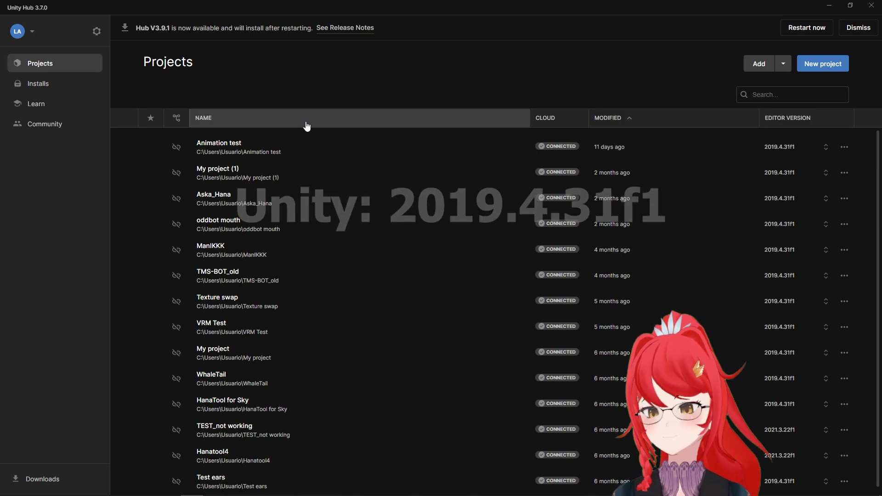
- Start a new project on editor 2019.4.31f1 named Tail_animations
click(830, 64)
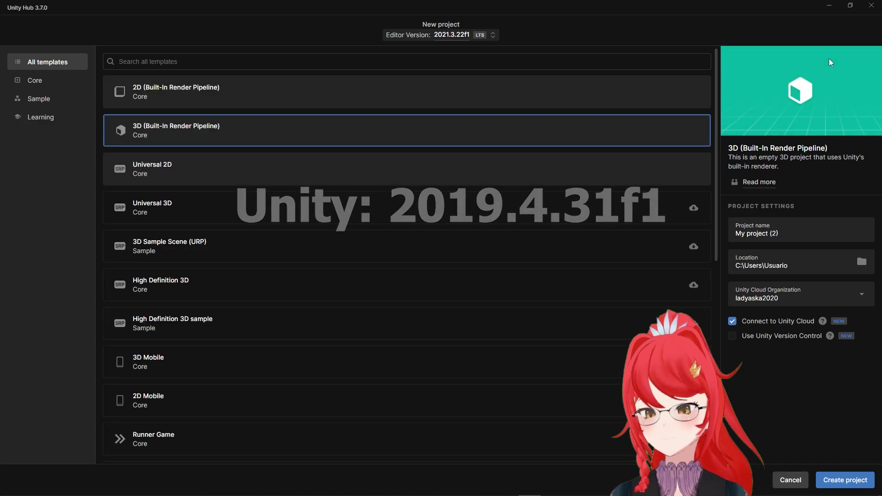
click(493, 35)
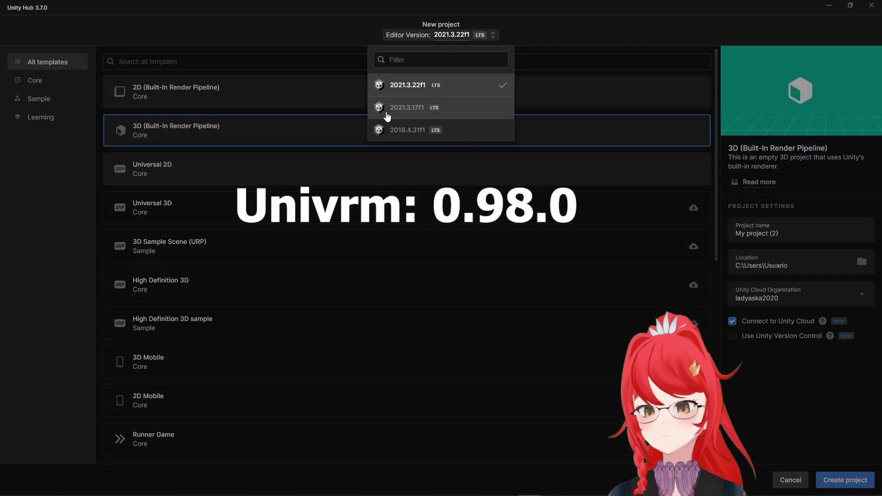
click(406, 131)
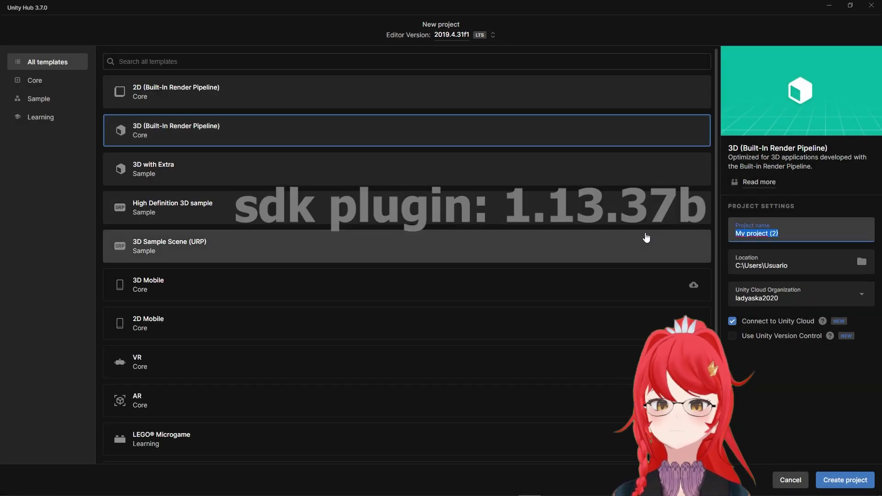
text(Tail_animations)
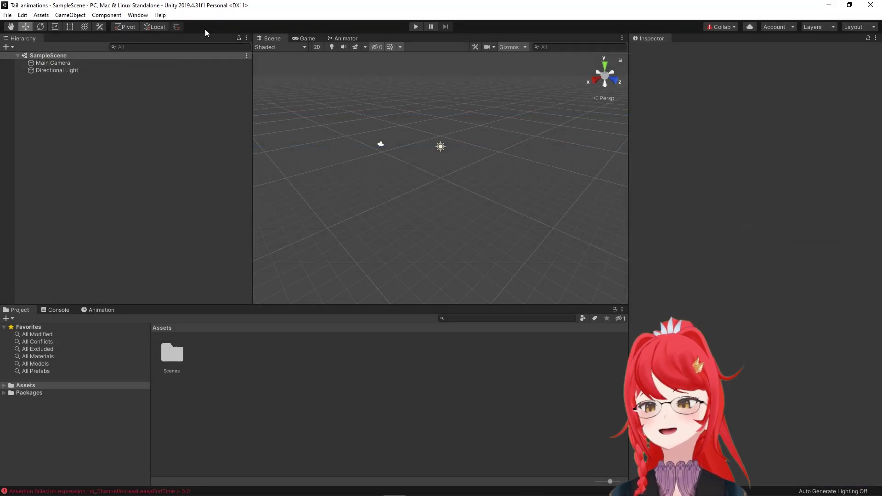
- Import all files of the UniVRM-0.98.0 custom package
click(38, 16)
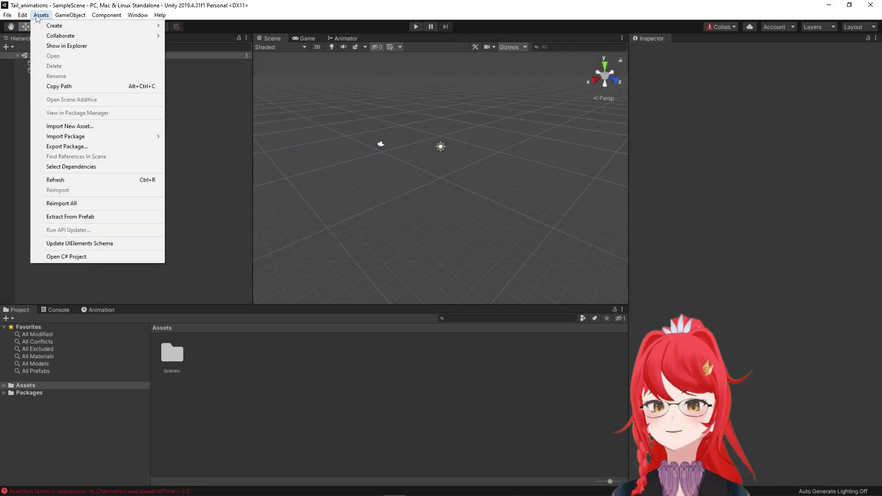
mouse_move(117, 137)
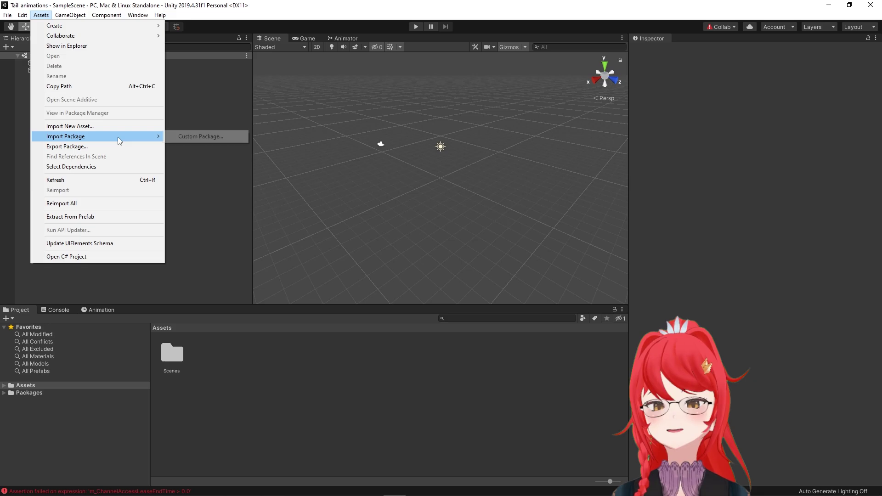
click(200, 136)
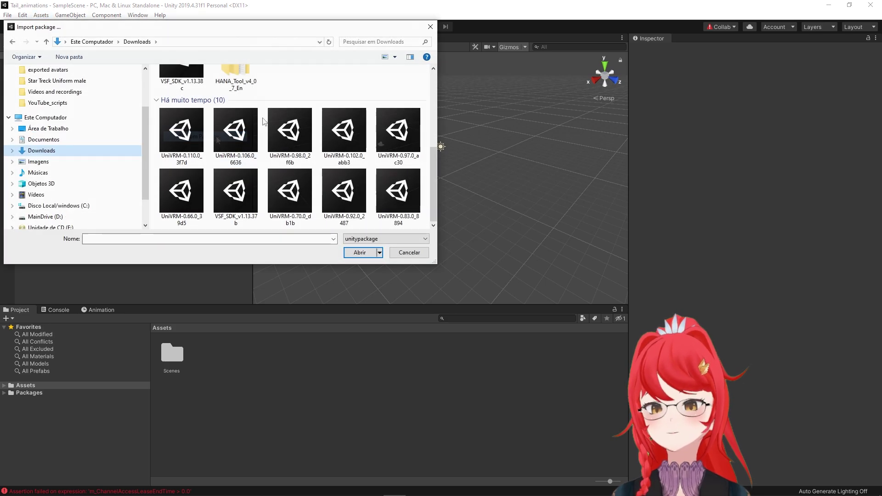
click(289, 134)
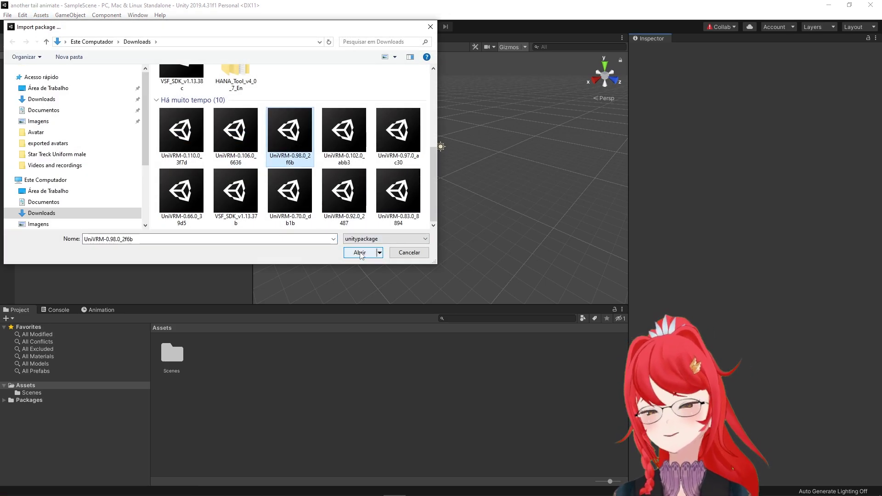
click(359, 253)
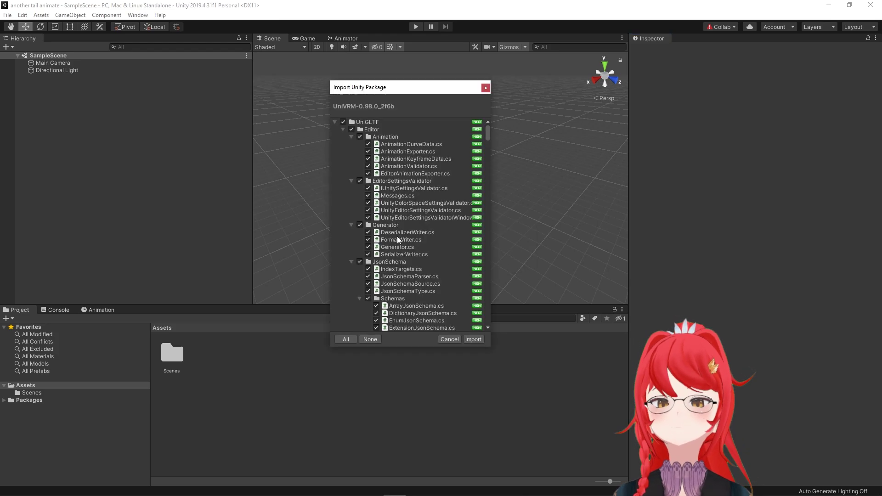
click(473, 339)
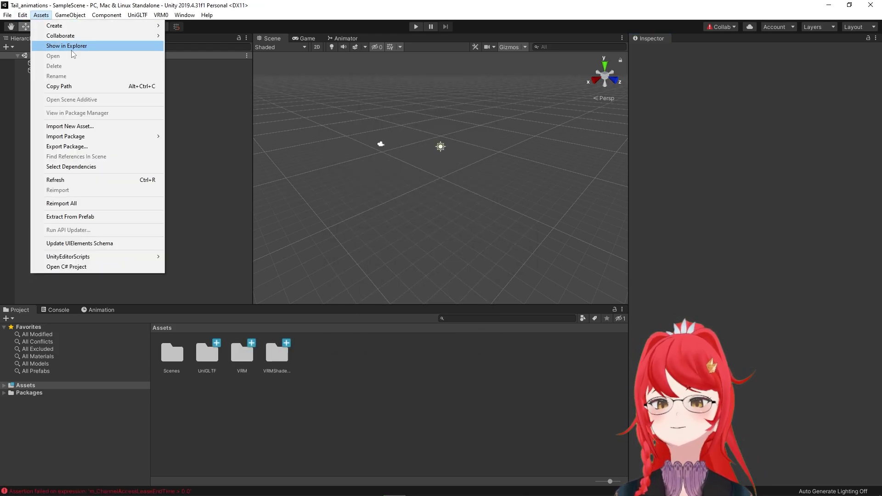
- Import the VSF SDK custom package into Assets
mouse_move(87, 136)
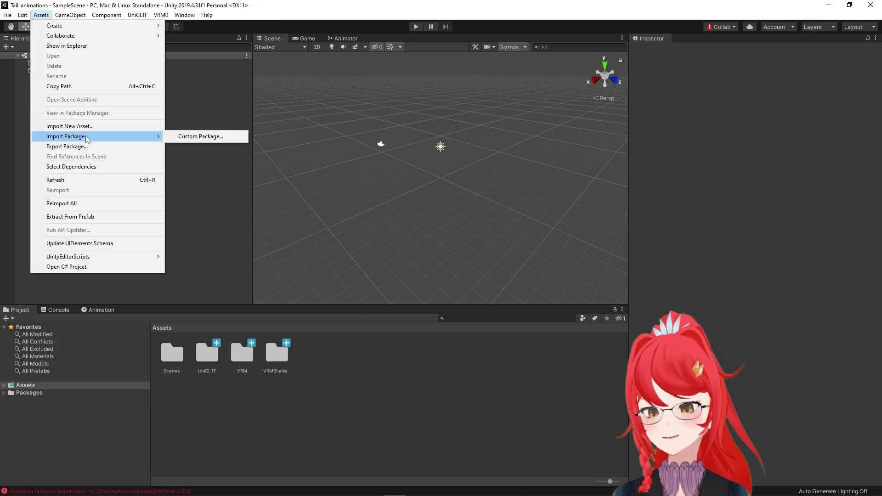
click(207, 136)
click(361, 253)
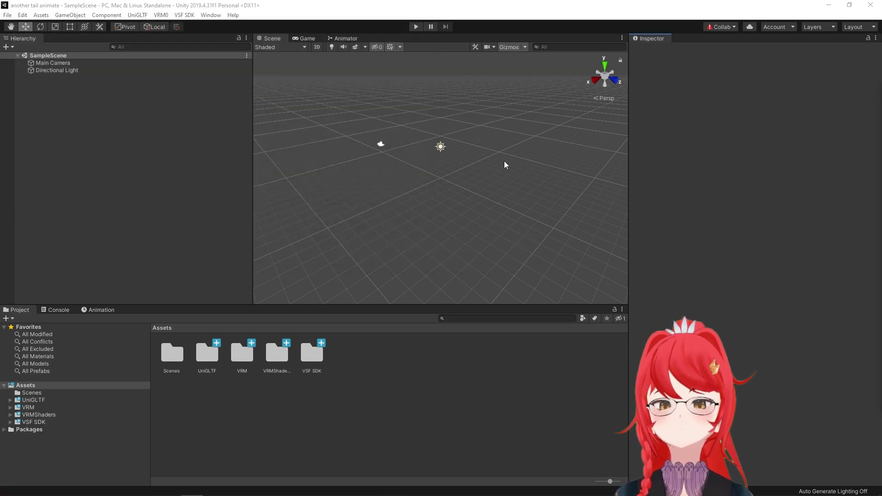
right_click(340, 344)
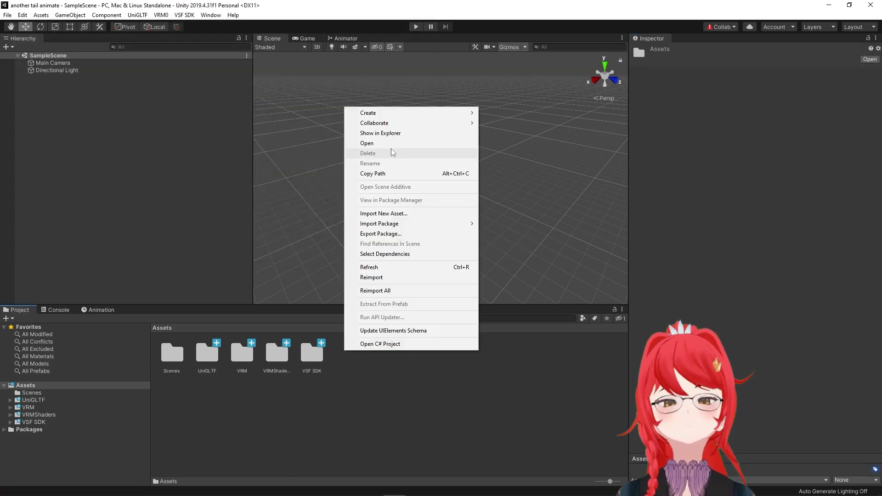
- Create a new Assets folder named Tail_hair
mouse_move(368, 112)
click(505, 125)
text(Tail_hair)
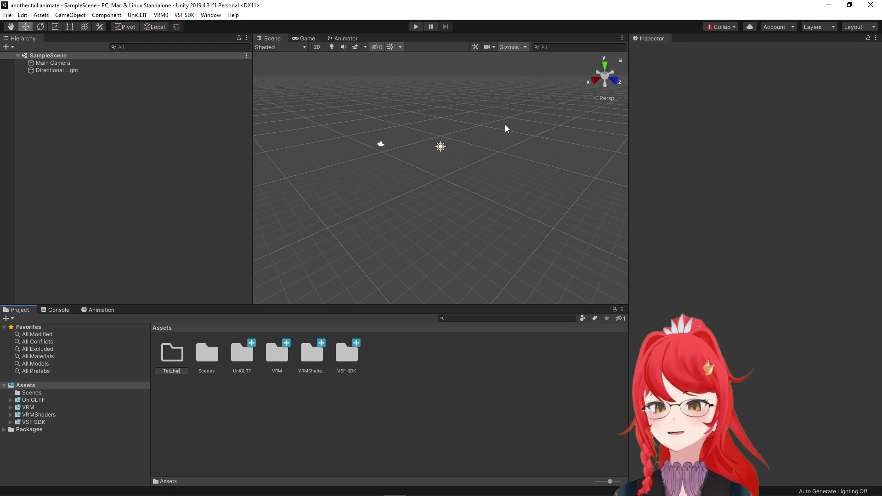
key(Return)
- Import Cat_tail_hair.vrm into Tail_hair and drag the avatar into the scene
key(alt+Tab)
drag(852, 207, 206, 354)
double_click(207, 353)
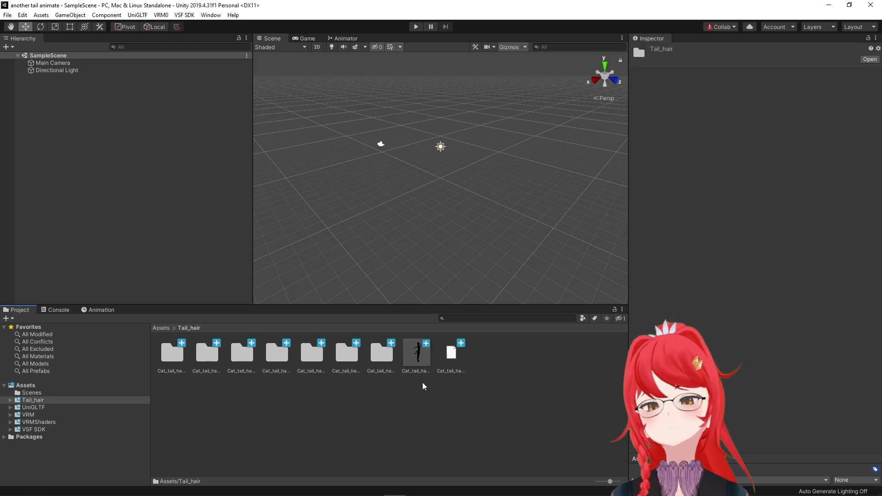
drag(418, 359, 193, 236)
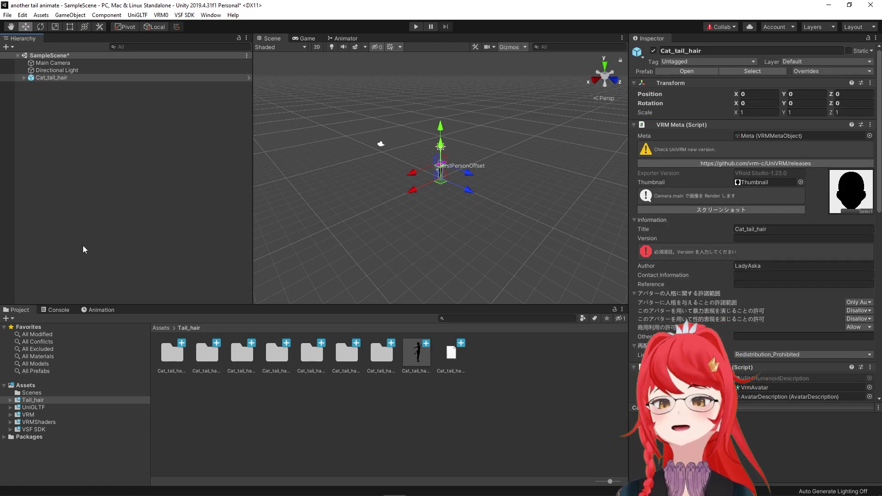
- Open the Cat_tail_hair prefab in right view and step up from J_Sec_Hair6_01 to J_Sec_Hair1_01
click(248, 78)
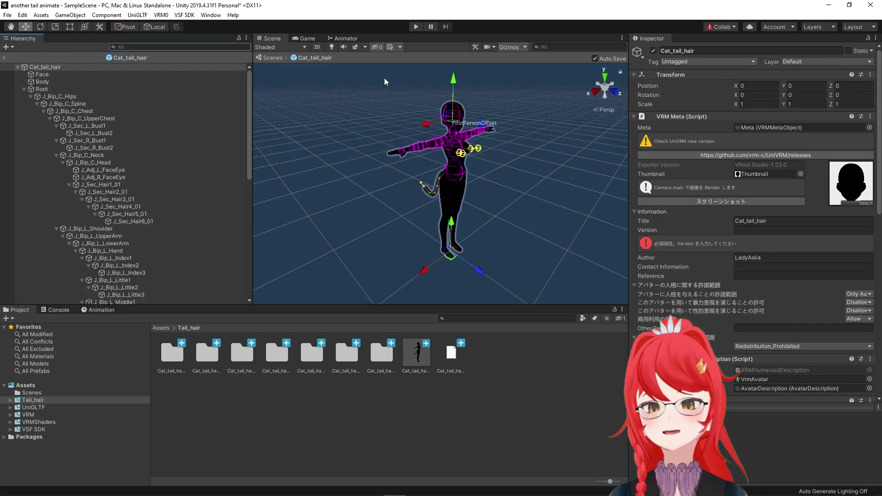
click(595, 92)
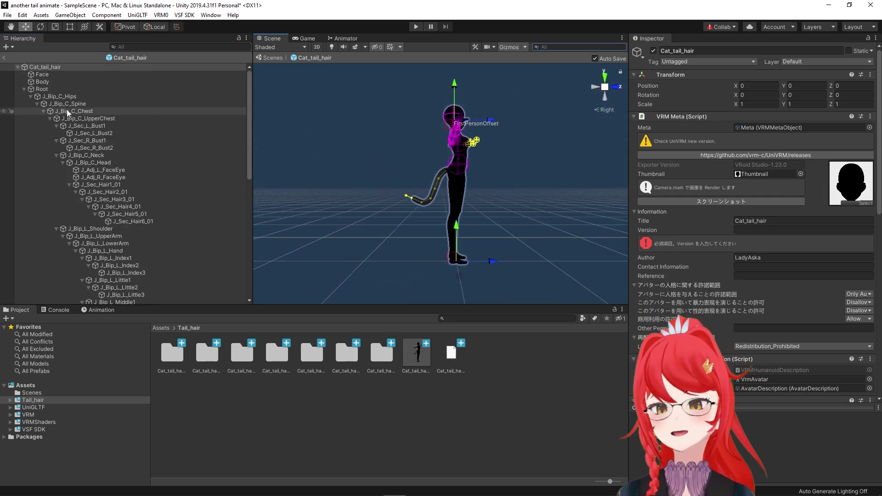
click(122, 220)
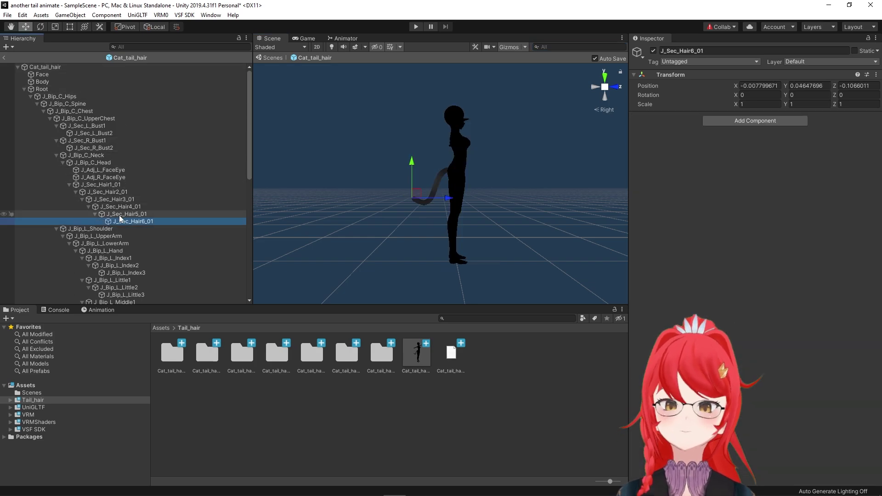
click(116, 214)
click(113, 207)
click(106, 199)
click(102, 192)
click(99, 185)
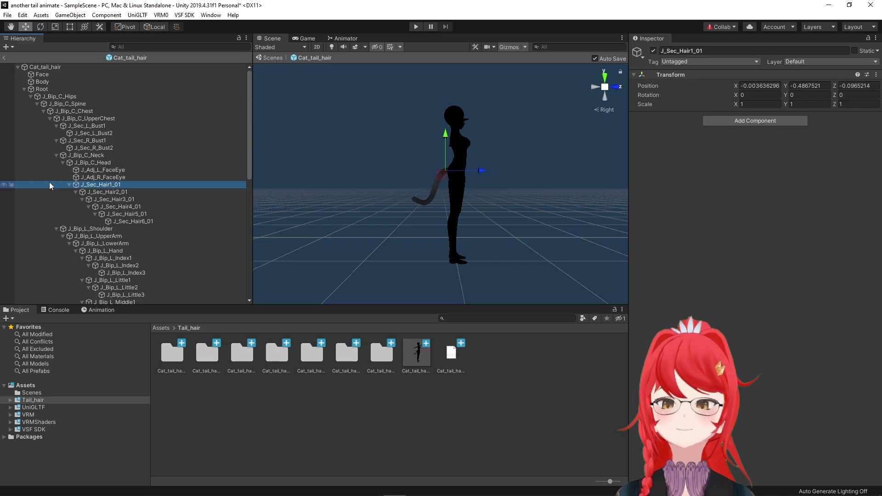
- Walk down the tail bones to J_Sec_Hair6_01 and back up to J_Sec_Hair1_01
click(108, 192)
click(113, 199)
click(119, 206)
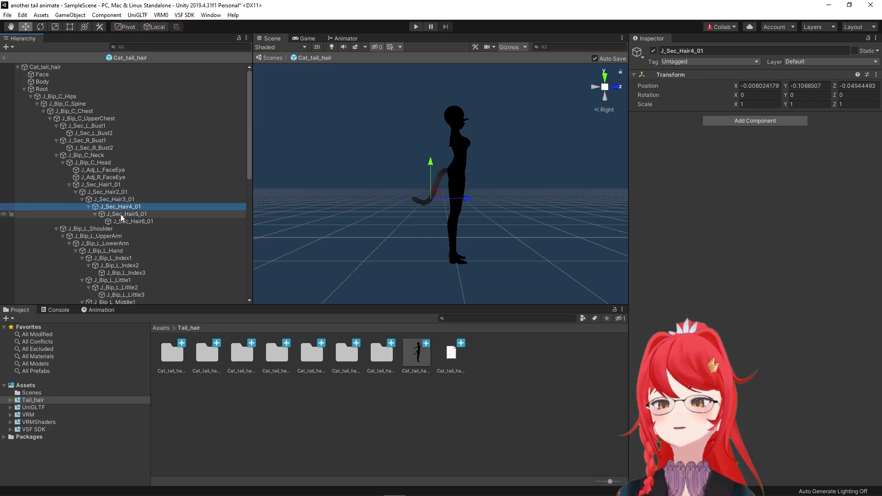
click(122, 214)
click(124, 222)
click(123, 214)
click(118, 206)
click(112, 200)
click(96, 191)
click(98, 185)
- Recheck J_Sec_Hair2_01 through J_Sec_Hair6_01, then select base bone J_Sec_Hair1_01
click(105, 192)
click(117, 206)
click(122, 214)
click(124, 222)
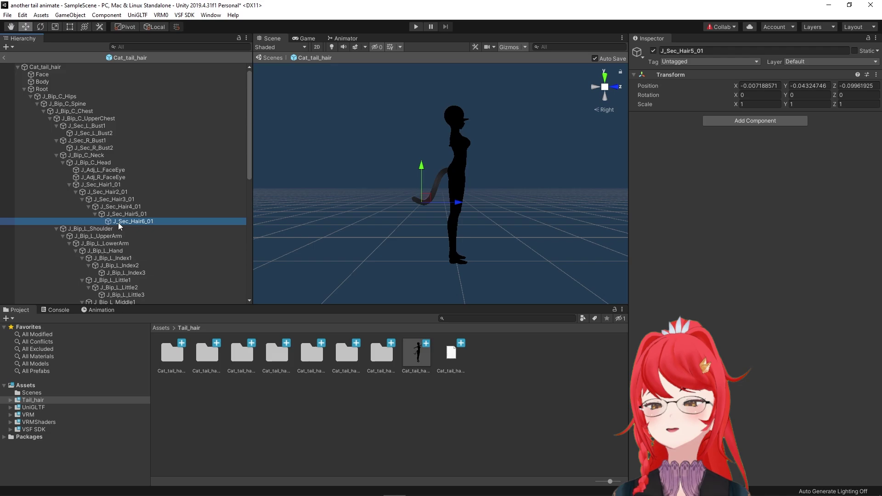
click(100, 185)
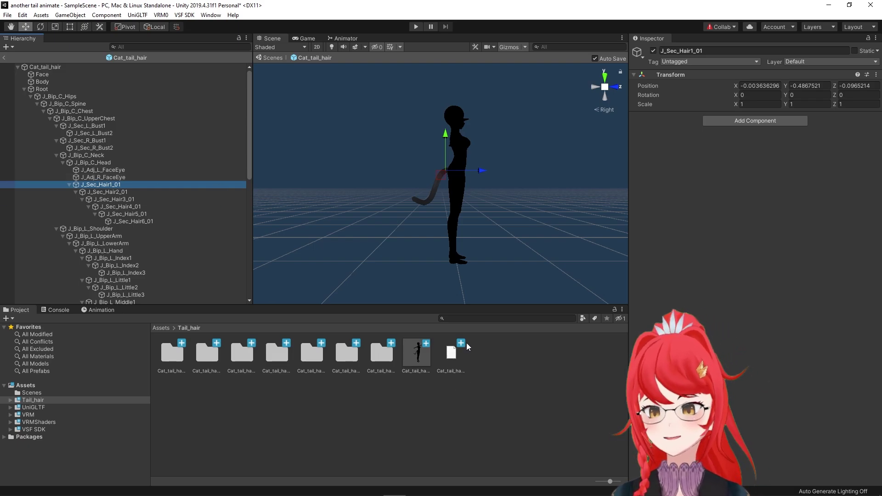
- Set a zoomed perspective of the character's left side and tail, with the Move tool active
scroll(595, 114, down, 2)
click(598, 87)
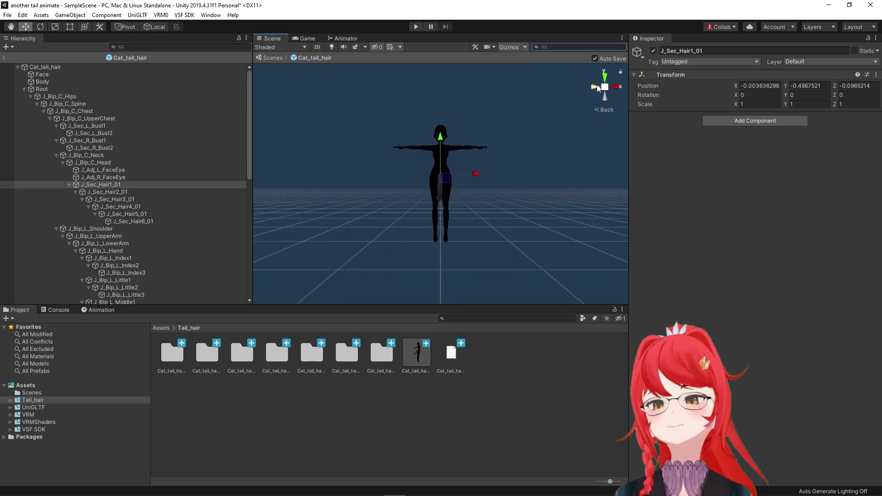
click(593, 87)
scroll(438, 107, up, 4)
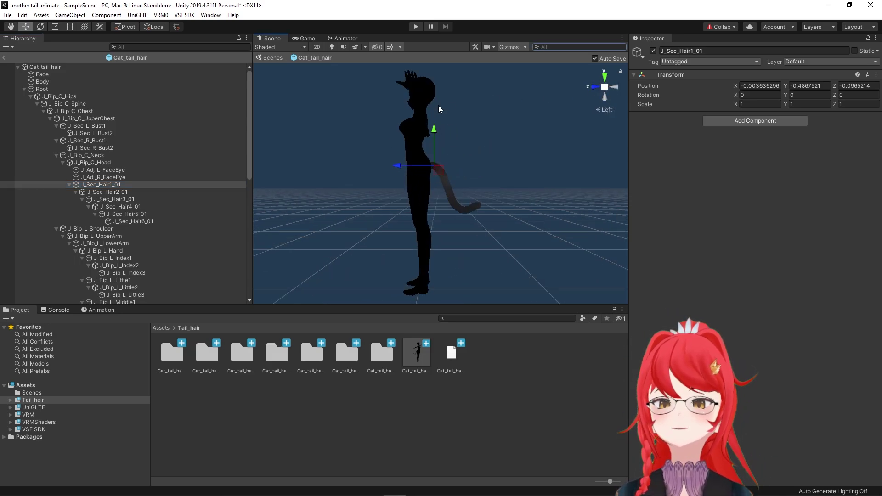
scroll(439, 109, down, 2)
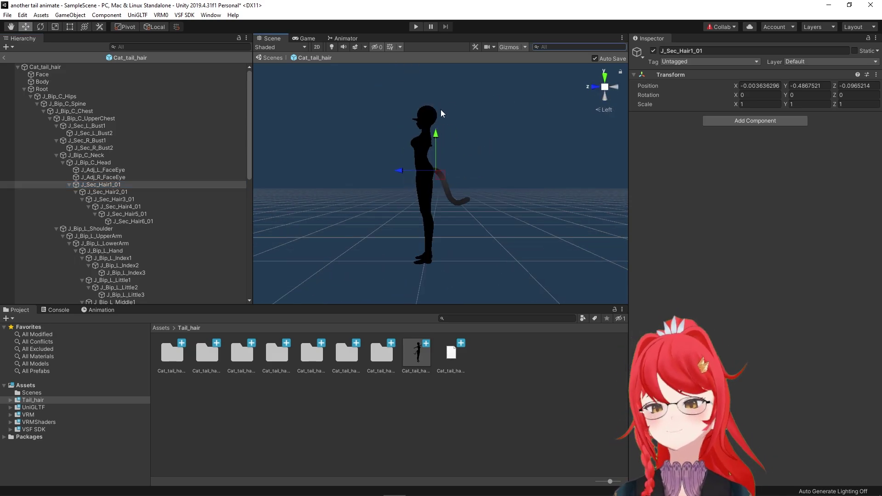
alt+drag(464, 125, 432, 166)
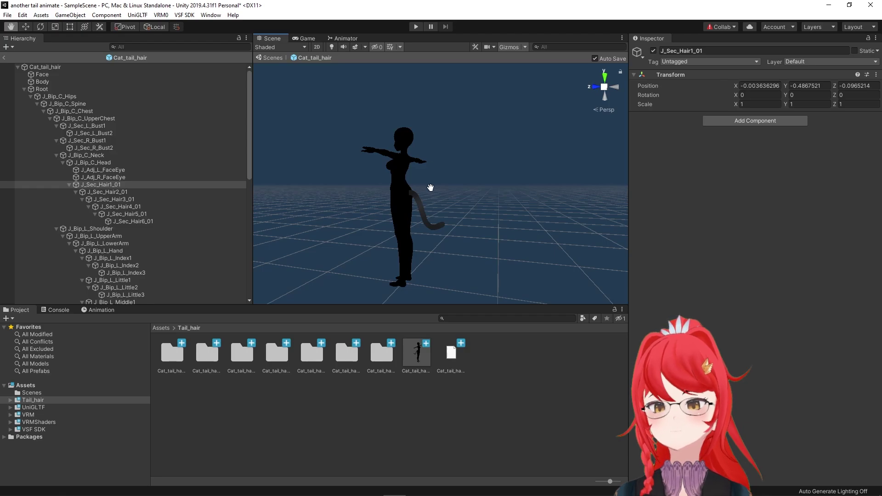
scroll(429, 187, up, 3)
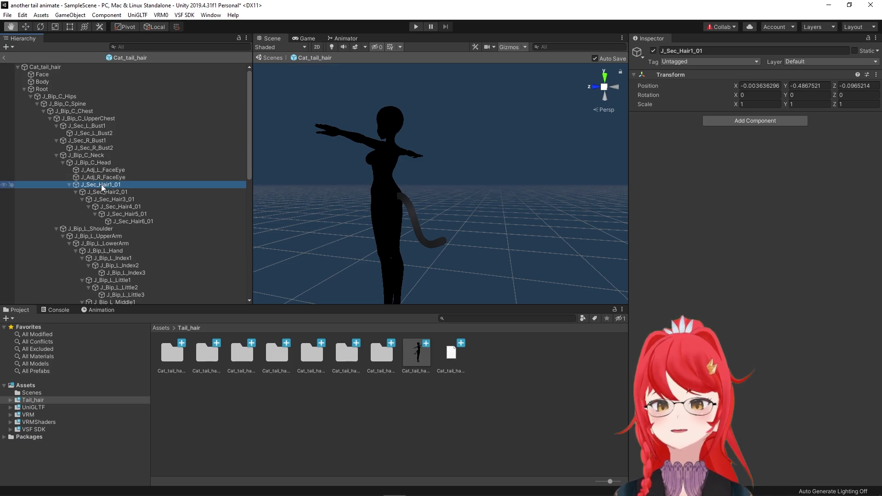
click(25, 26)
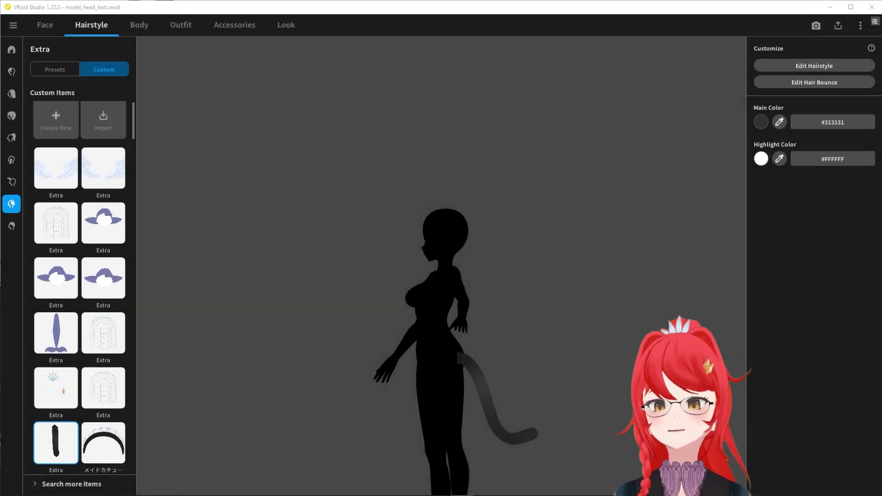
- Select hair bounce Bone Group 1 and lower its Fixed Point from 0,250 to 0,123
click(798, 83)
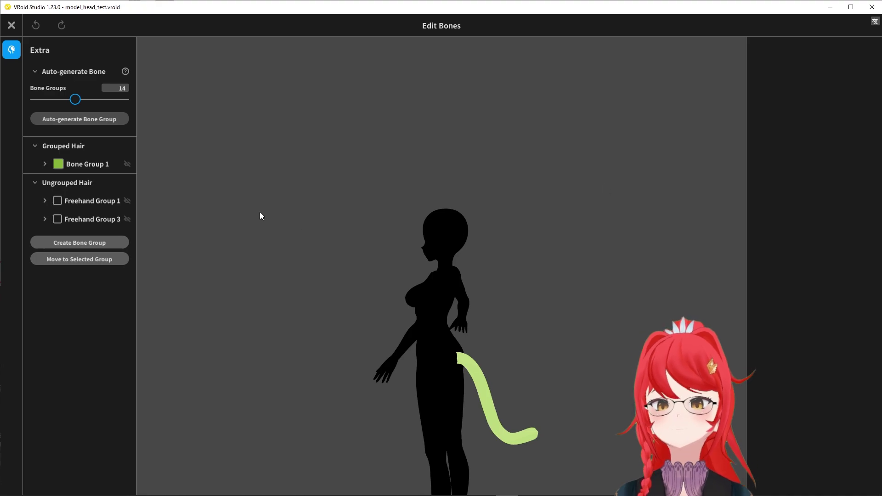
click(48, 164)
click(45, 164)
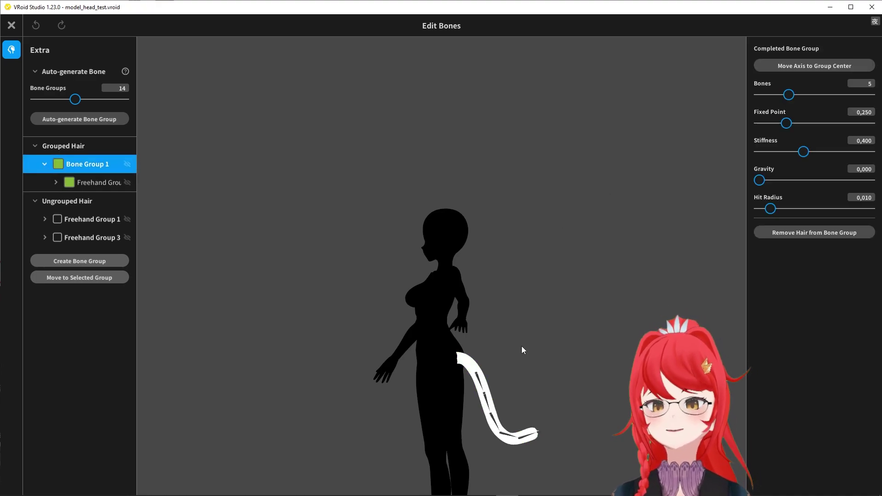
right_drag(522, 346, 531, 343)
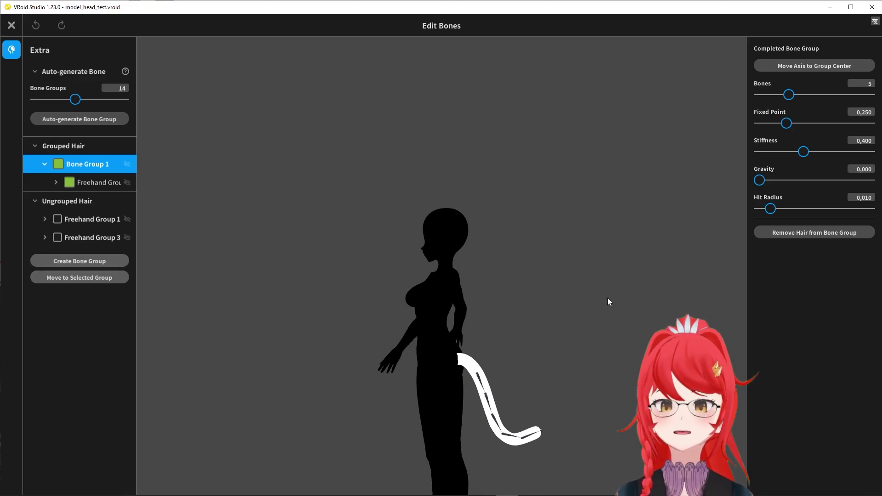
right_drag(609, 297, 756, 214)
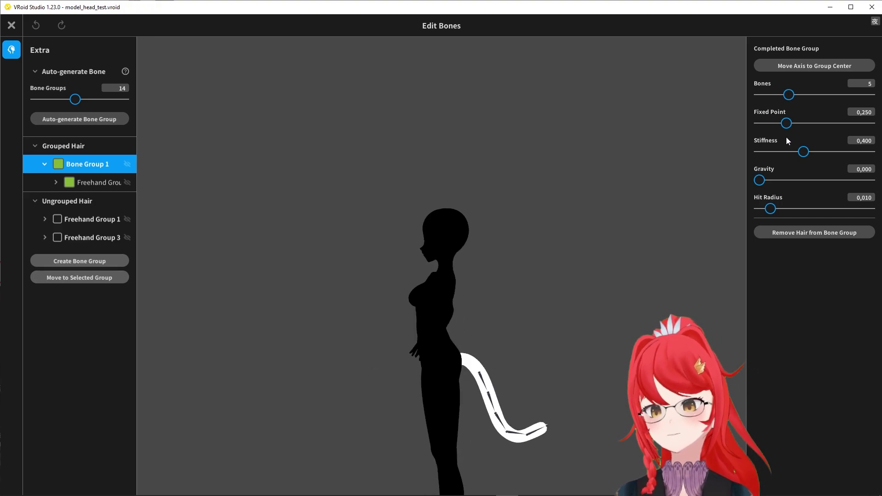
drag(786, 123, 772, 124)
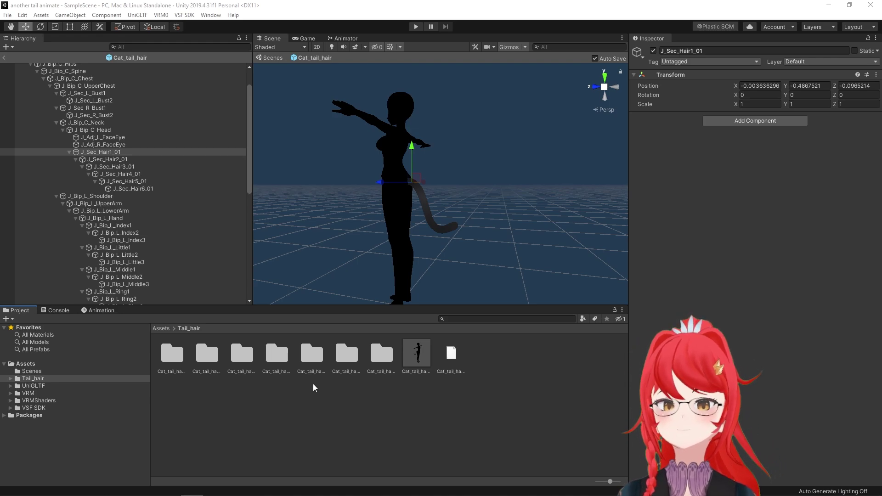
- Show the Animation timeline, select Cat_tail_hair, and create a new clip named Tail
click(98, 310)
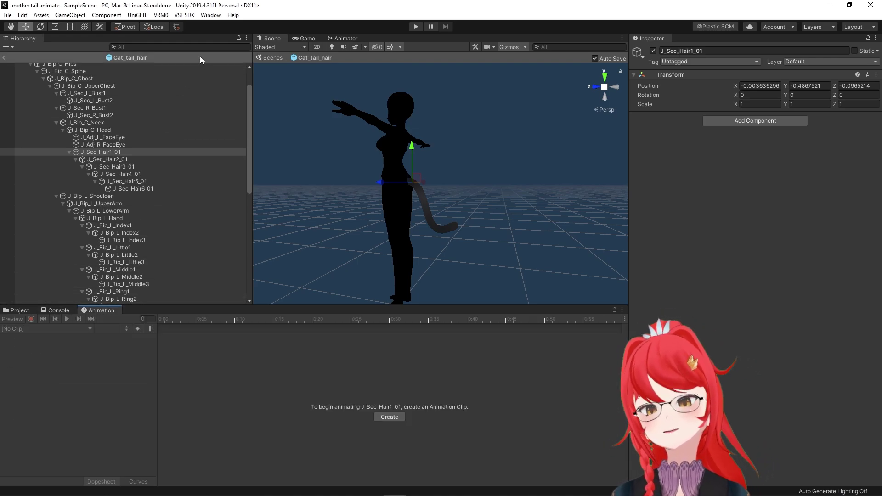
click(205, 14)
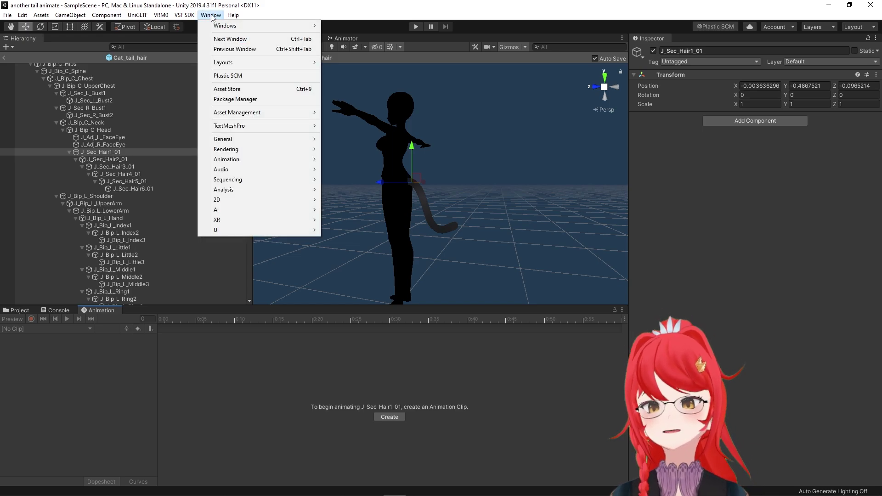
mouse_move(271, 159)
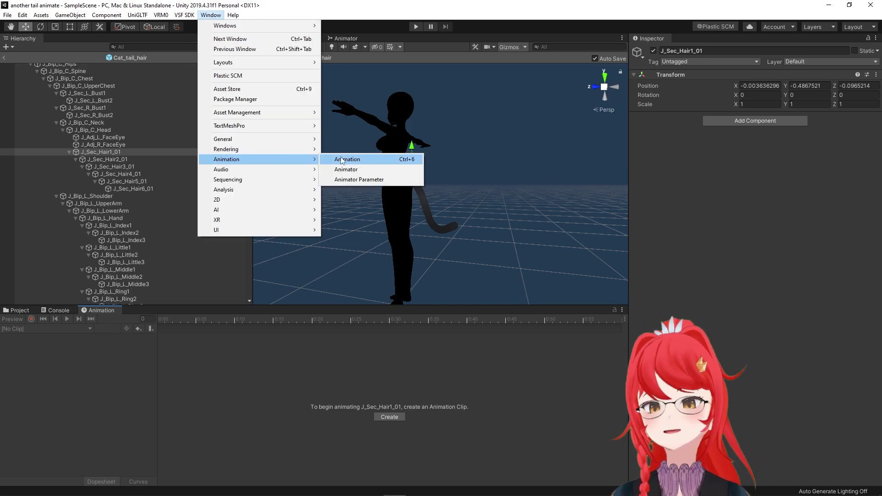
click(132, 380)
scroll(145, 251, up, 3)
click(47, 68)
click(385, 416)
text(Tail1)
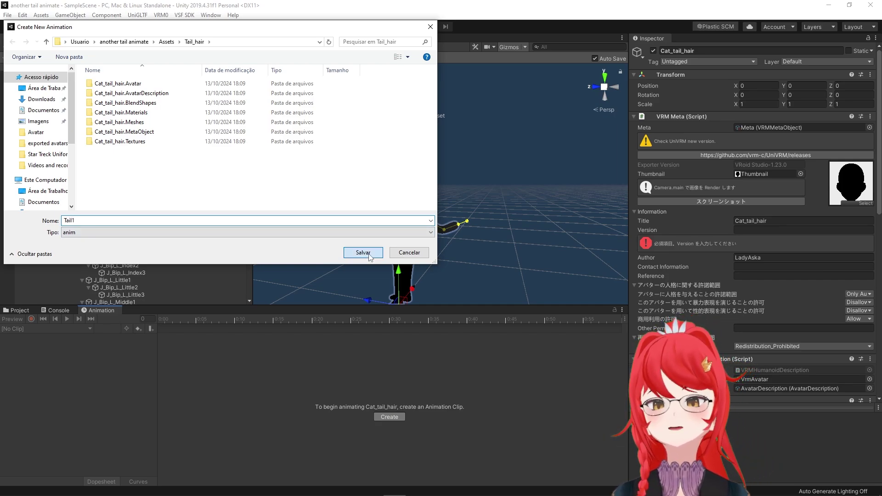
- Save the clip and record a Z-rotation key on J_Sec_Hair1_01 at frame 0
click(369, 256)
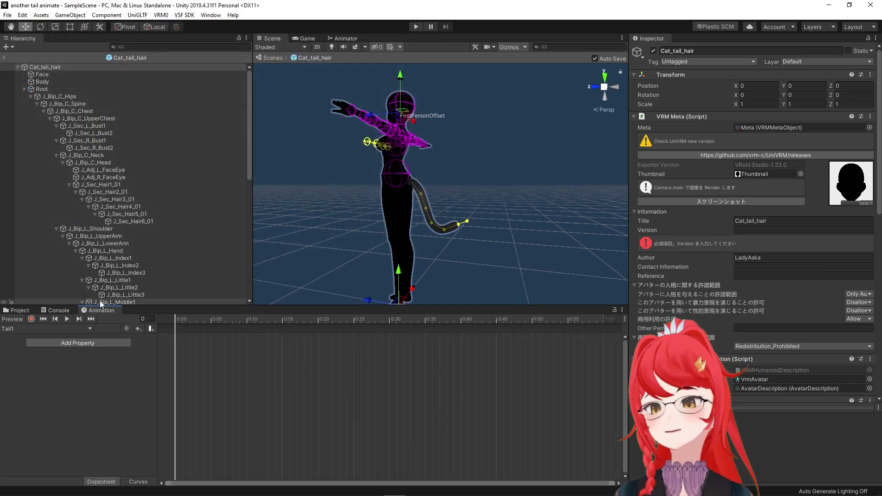
click(31, 319)
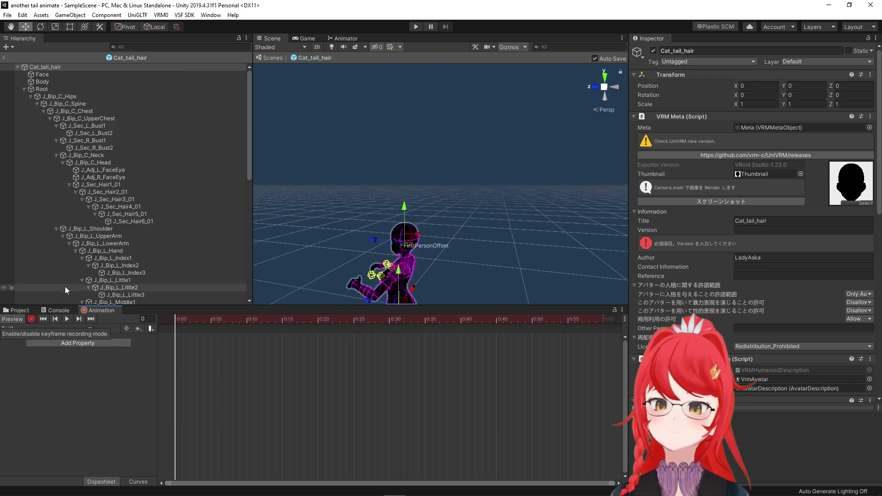
click(108, 184)
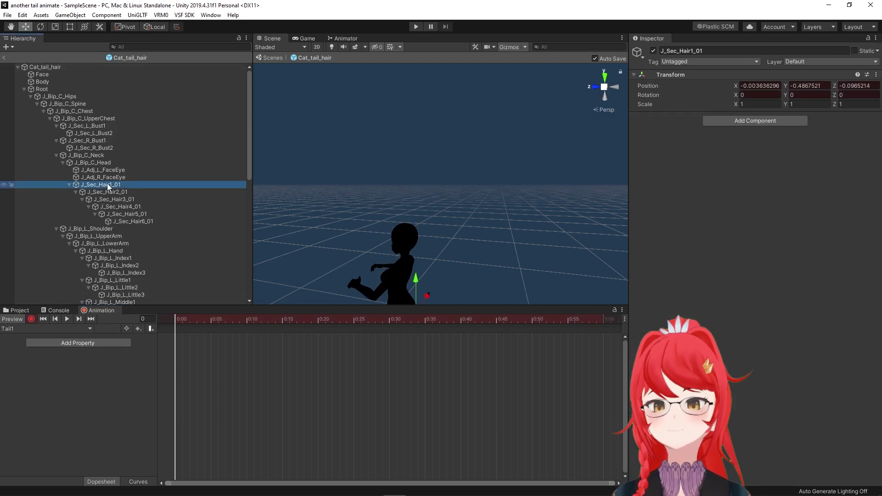
middle_drag(478, 229, 490, 147)
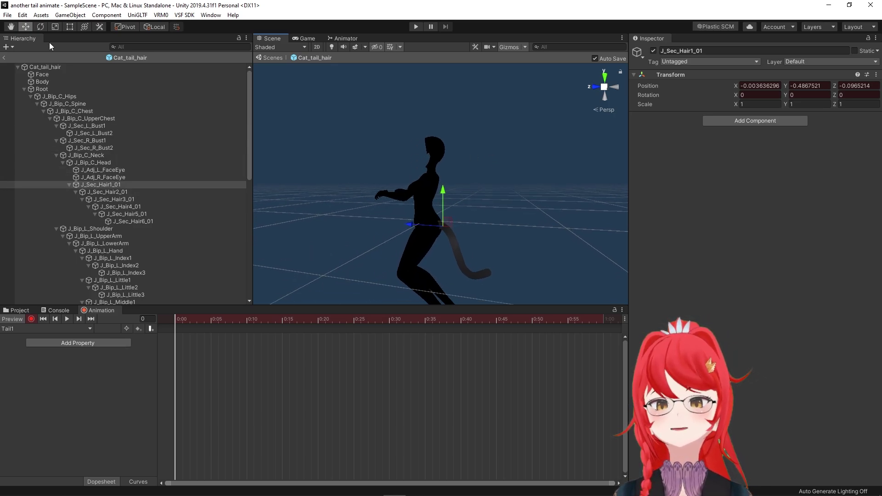
click(41, 27)
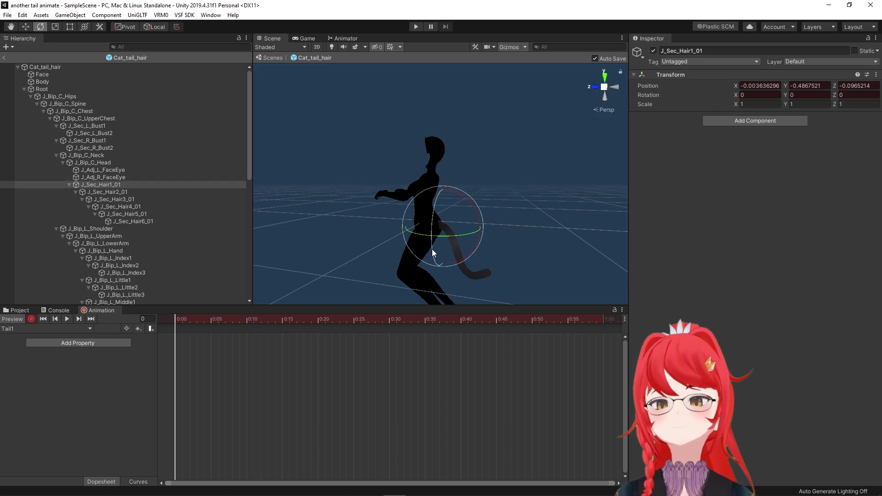
drag(431, 249, 431, 229)
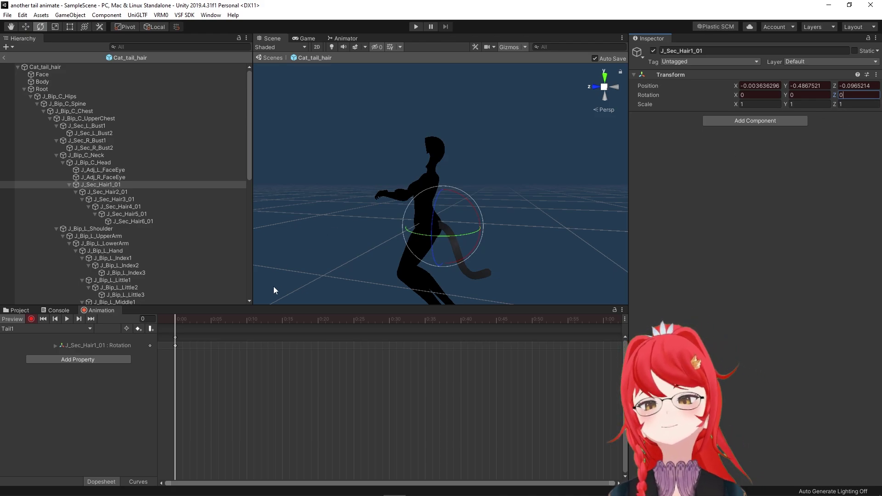
- Key J_Sec_Hair1_01's Z rotation at -37.772 on frame 16 and undo the stray later keys
click(289, 321)
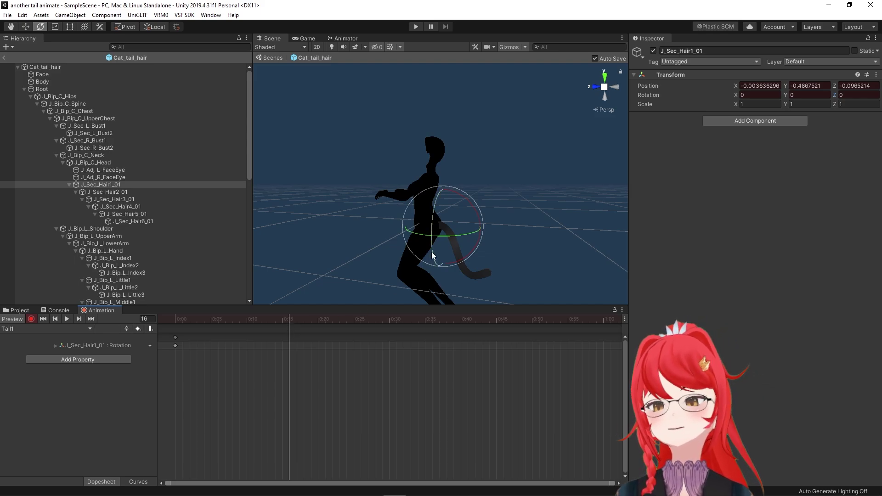
drag(431, 252, 428, 220)
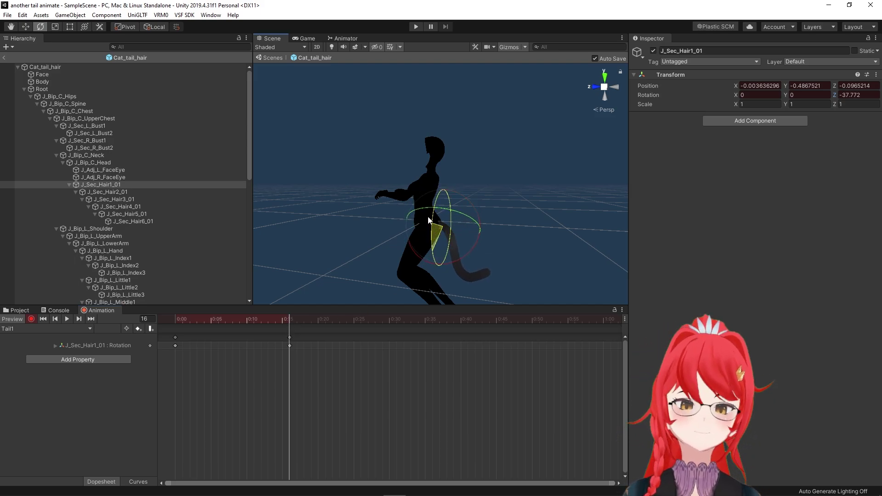
click(398, 321)
drag(432, 257, 419, 305)
click(468, 321)
click(289, 337)
click(863, 97)
click(467, 321)
key(Return)
click(540, 321)
key(ctrl+z)
key(ctrl+z)
- Key the tail's Z rotation at -65.368 on frame 31 and -37.772 on frame 46
click(362, 320)
click(396, 322)
drag(437, 201, 434, 211)
click(504, 321)
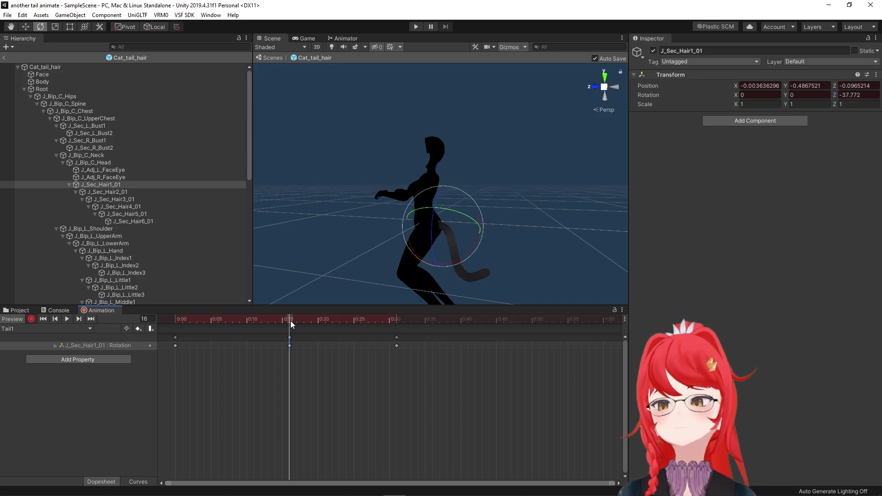
click(855, 94)
text(-37.772)
click(175, 319)
- Key the rest pose at frame 61 and Z rotation 37.772 around frame 76, continuing through frame 91
click(611, 320)
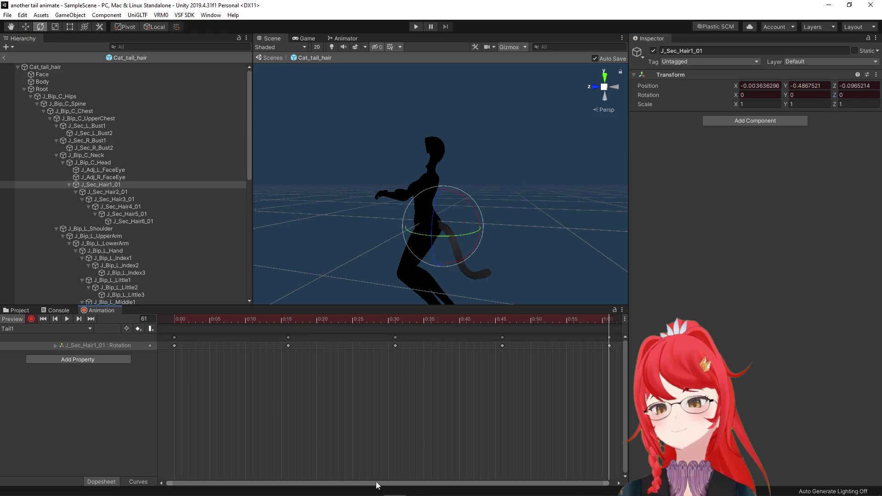
scroll(419, 404, down, 2)
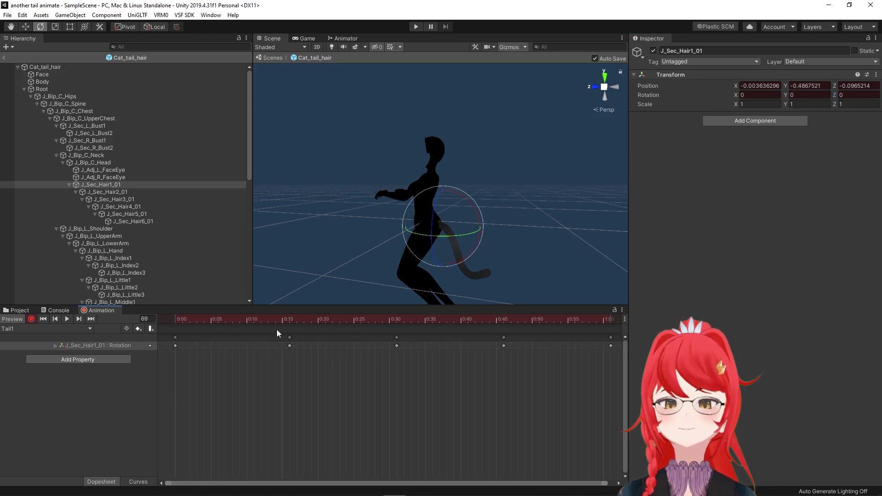
drag(277, 319, 480, 319)
click(856, 95)
text(37.772)
drag(257, 319, 156, 319)
click(527, 318)
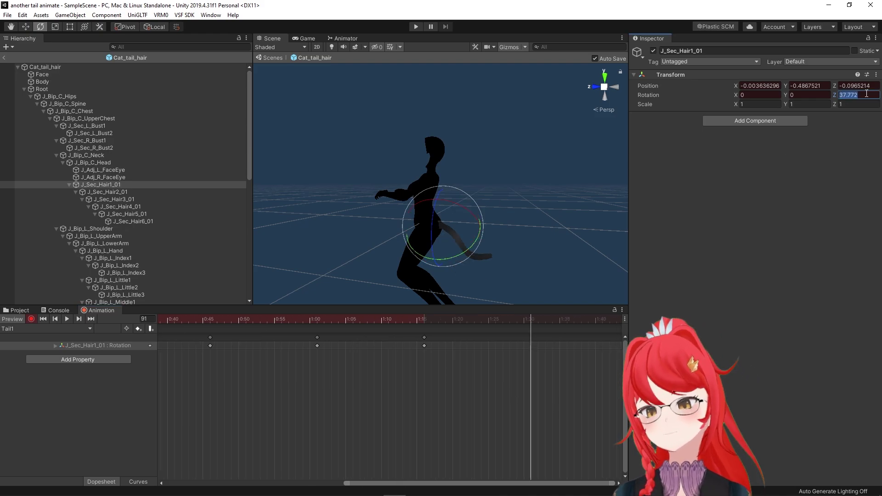
click(425, 319)
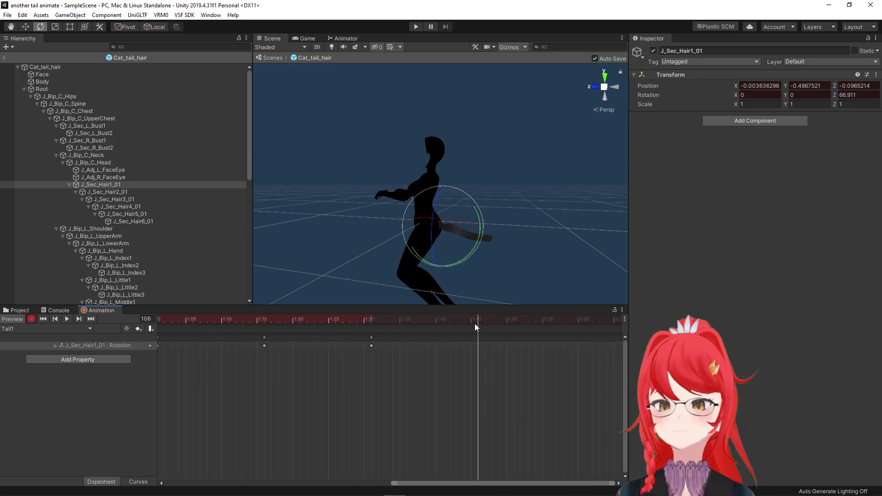
- Stop recording, select the secondary object, widen the Scene view and frame the tailed figure
click(31, 319)
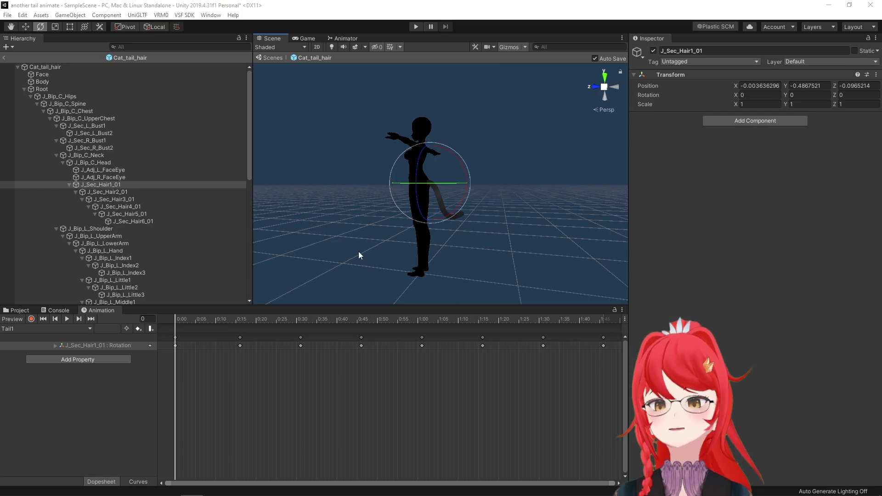
scroll(133, 225, down, 10)
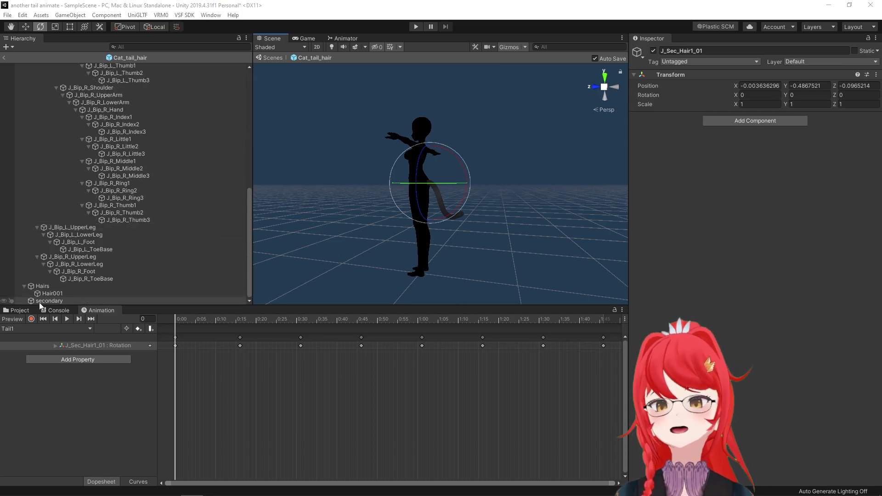
click(44, 301)
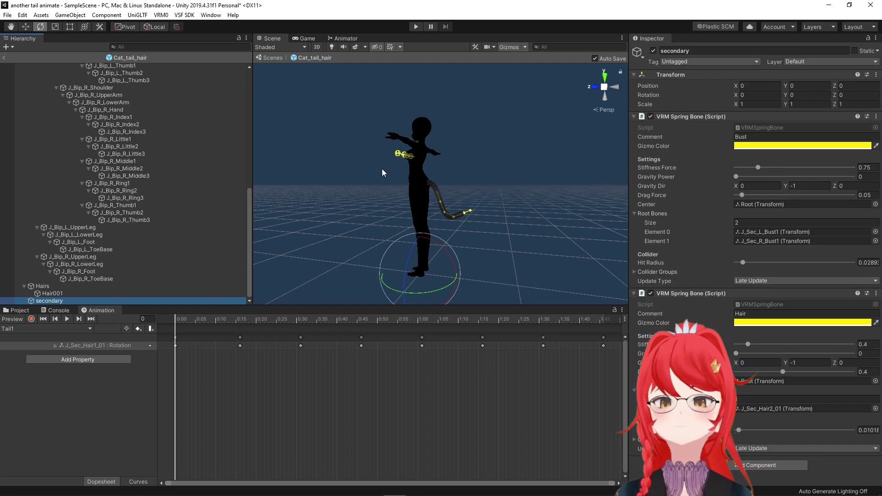
drag(253, 169, 180, 169)
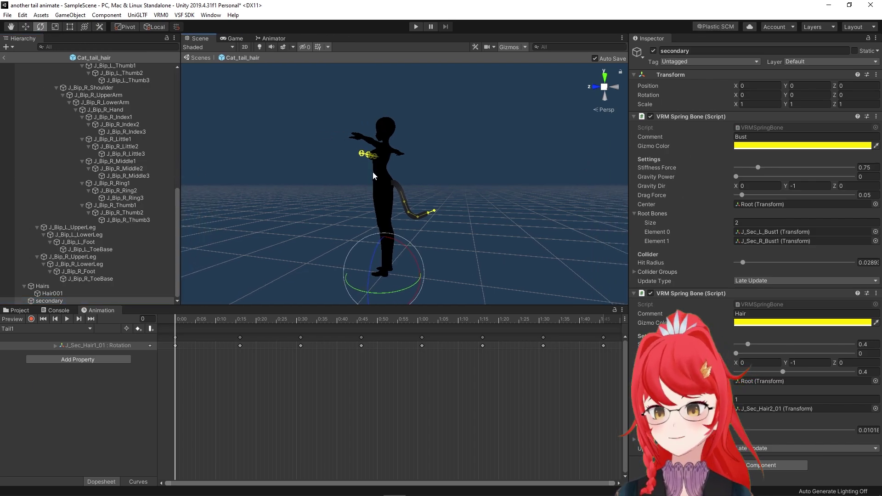
scroll(370, 161, up, 5)
scroll(413, 193, down, 2)
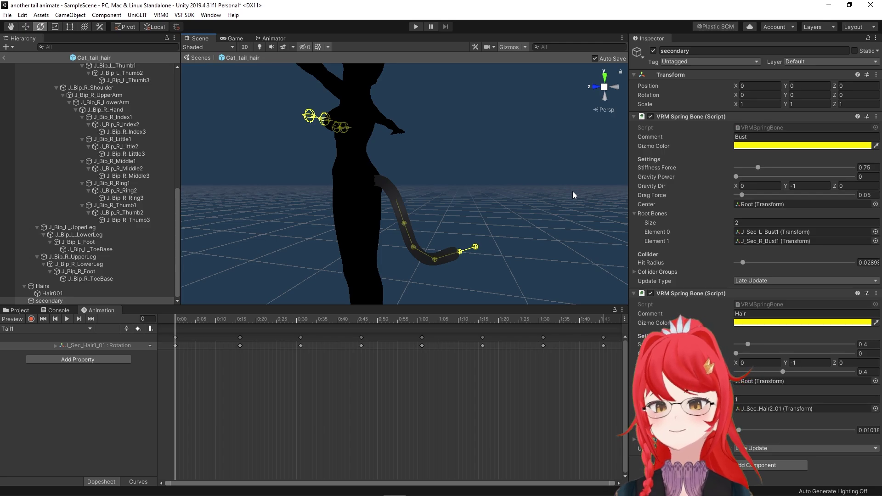
key(f)
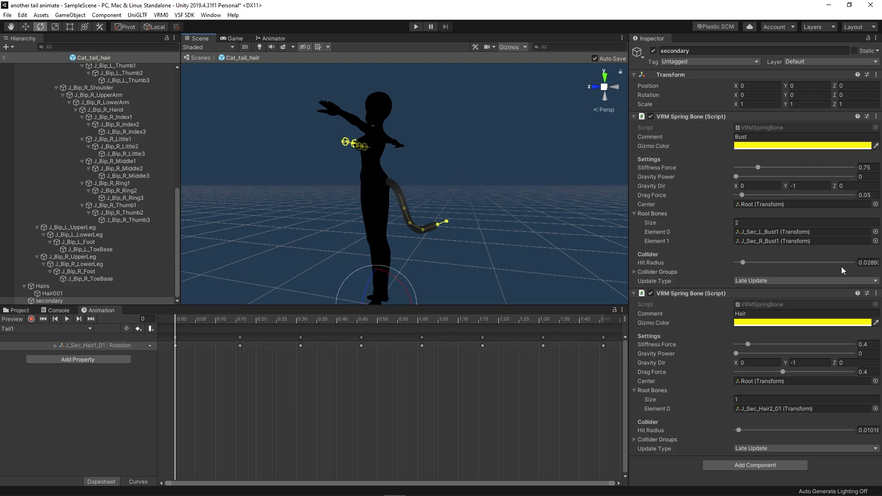
- Set the Hair spring bone's gizmo colour to red
click(807, 323)
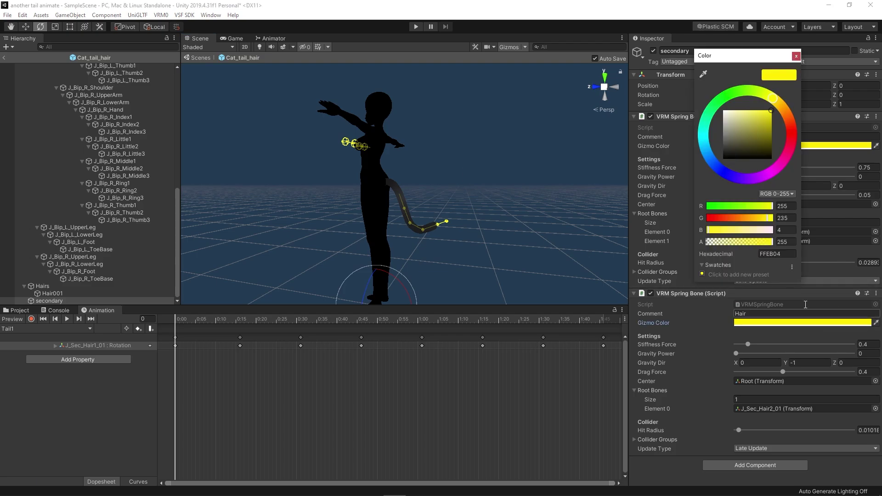
click(787, 130)
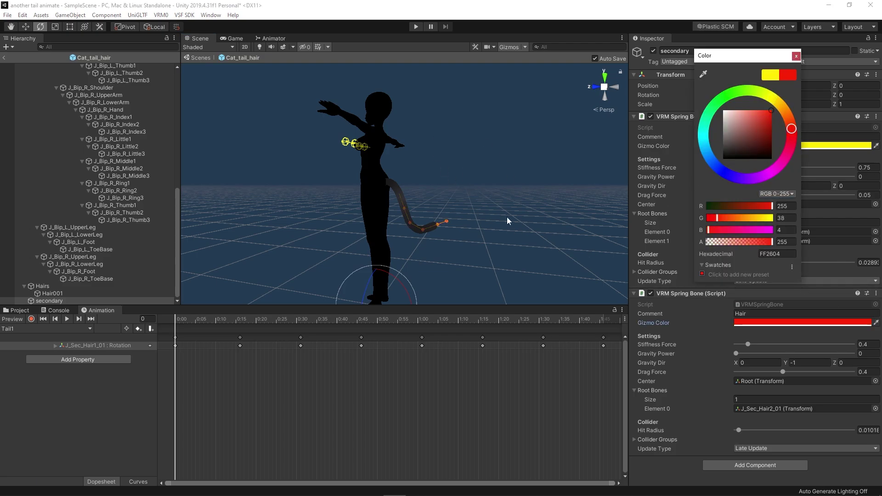
click(543, 211)
scroll(473, 233, up, 5)
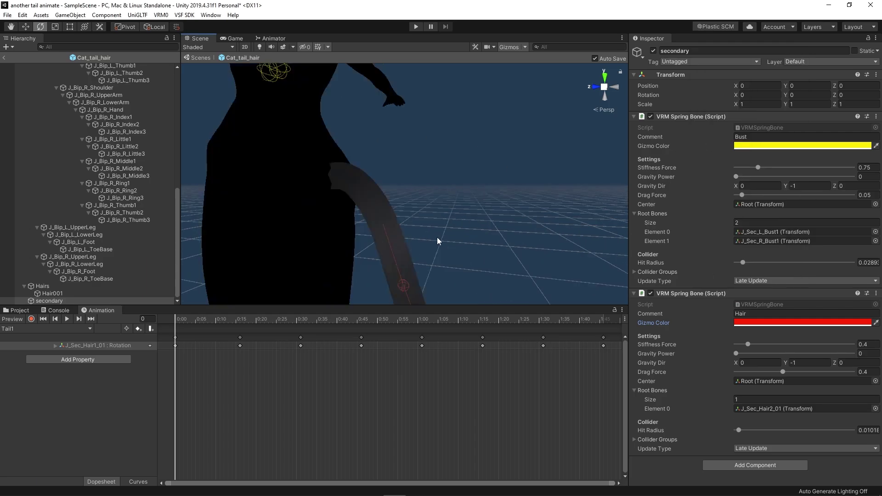
scroll(437, 237, down, 3)
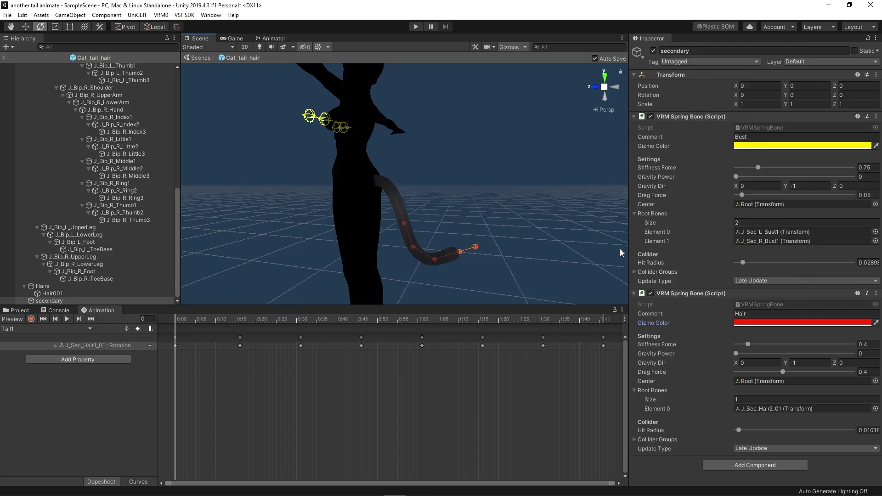
- Set the Hair spring bone's Element 0 root bone to J_Sec_Hair1_01 and inspect the tail bones
click(875, 408)
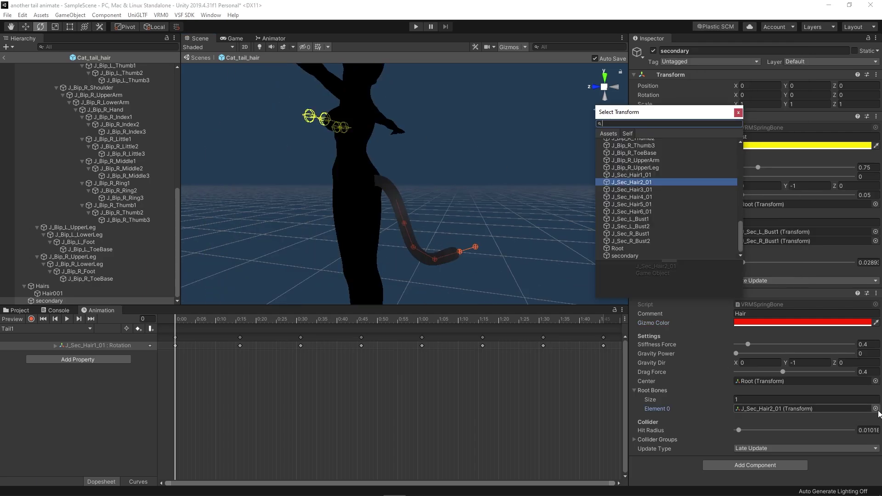
click(643, 175)
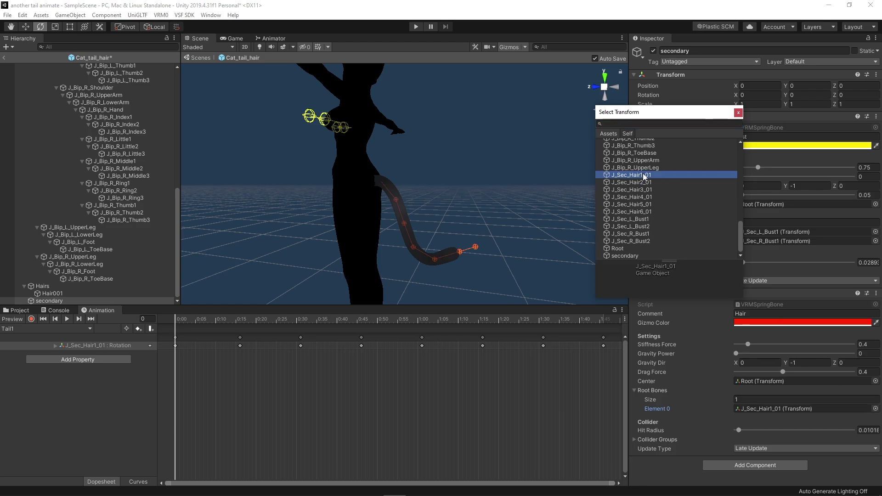
click(650, 343)
scroll(87, 189, up, 10)
click(84, 192)
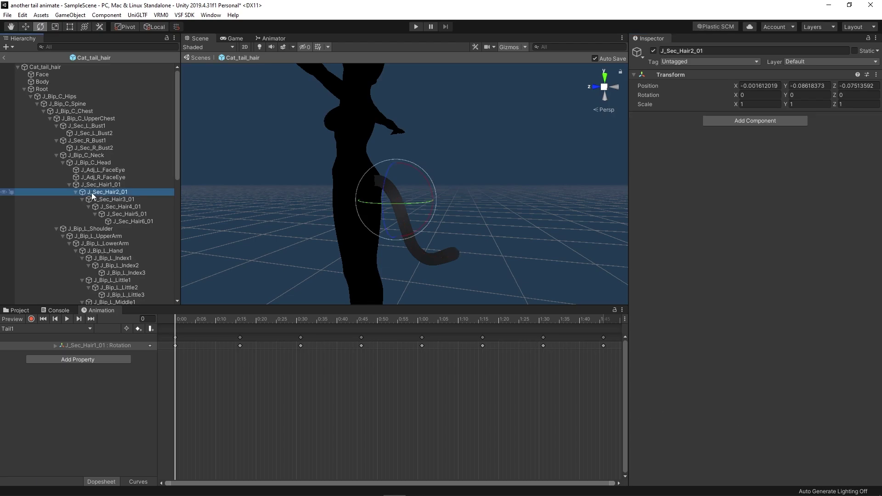
click(88, 185)
scroll(119, 263, down, 12)
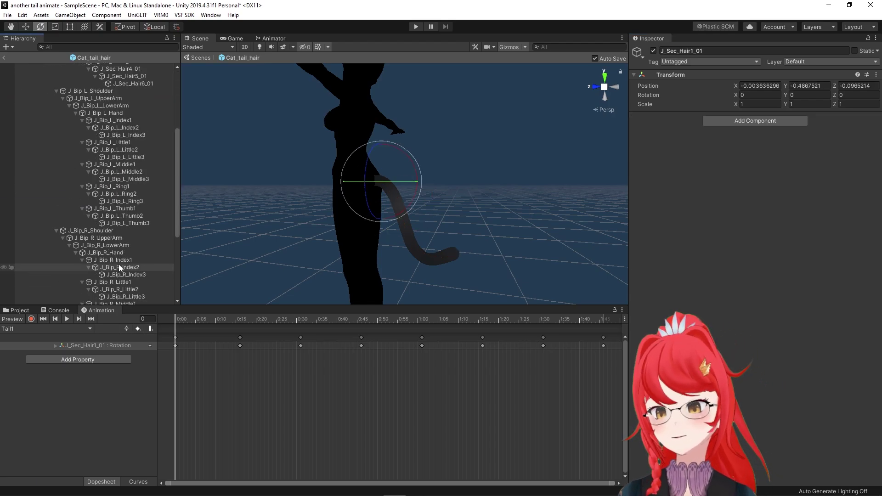
- Reselect secondary and set the Hair spring's root bone to J_Sec_Hair2_01
click(54, 301)
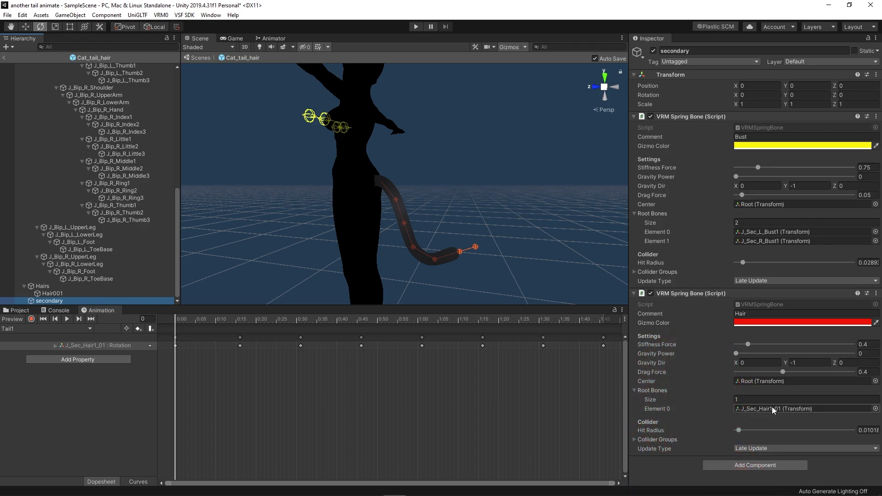
click(875, 409)
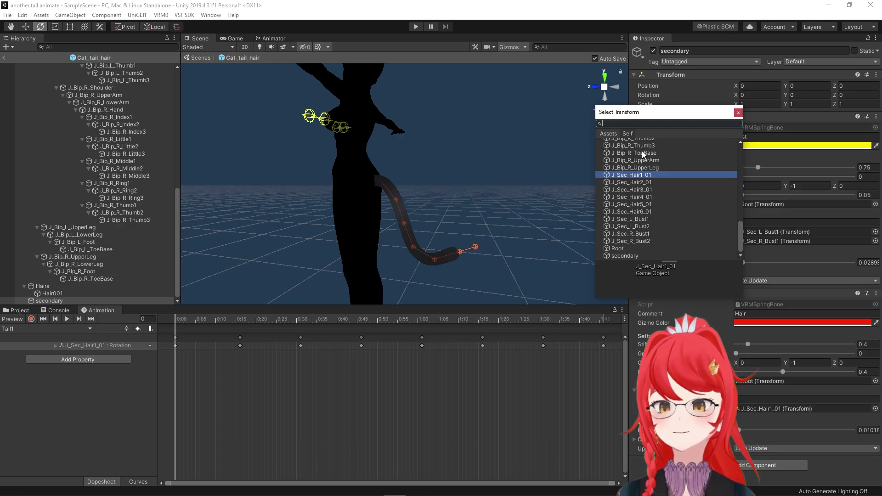
click(635, 182)
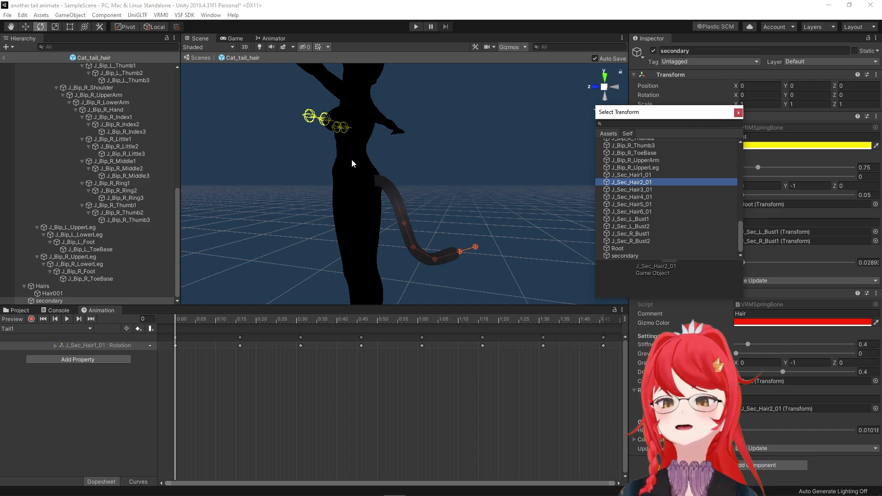
click(738, 113)
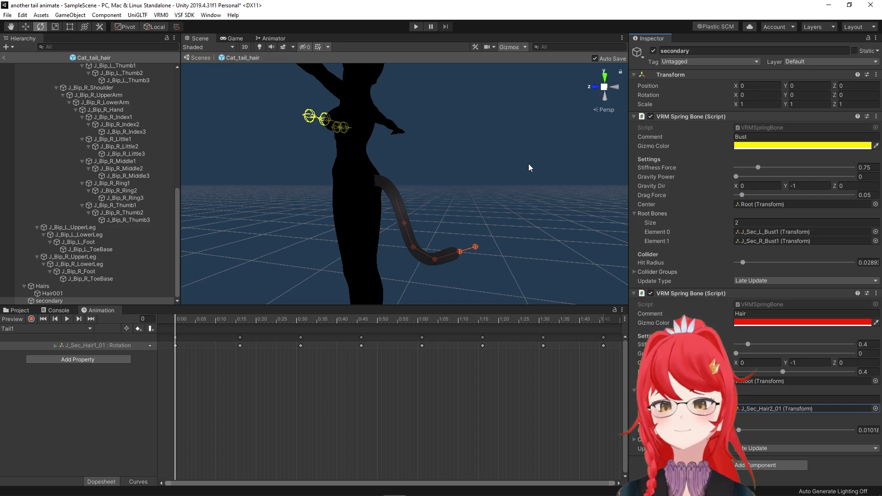
- Try J_Sec_Hair3_01 through J_Sec_Hair5_01 as the Hair root, then settle on J_Sec_Hair2_01
click(875, 408)
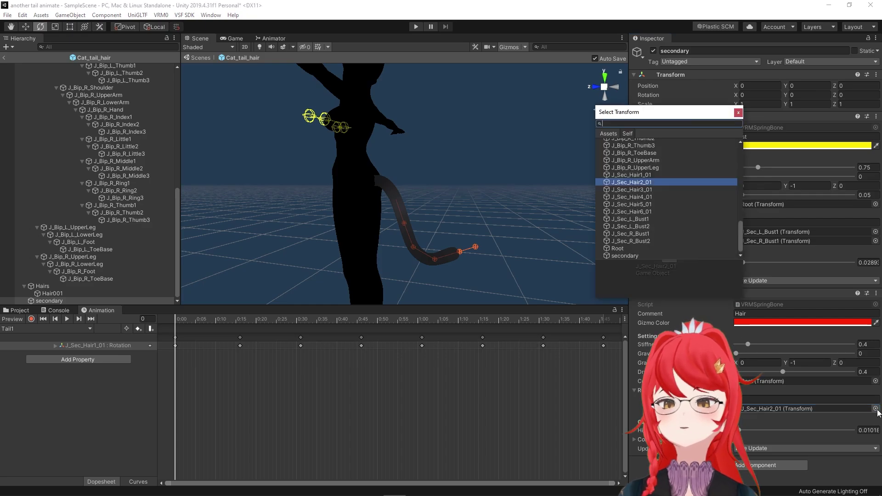
click(638, 188)
click(632, 197)
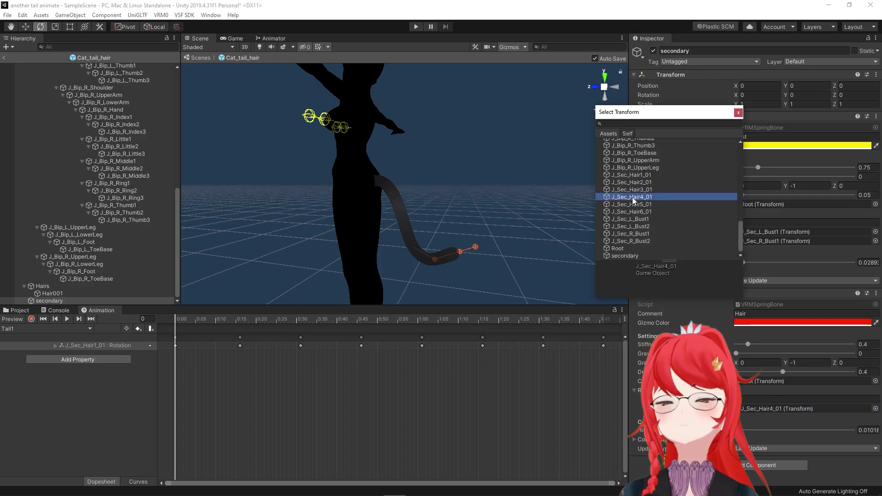
click(630, 204)
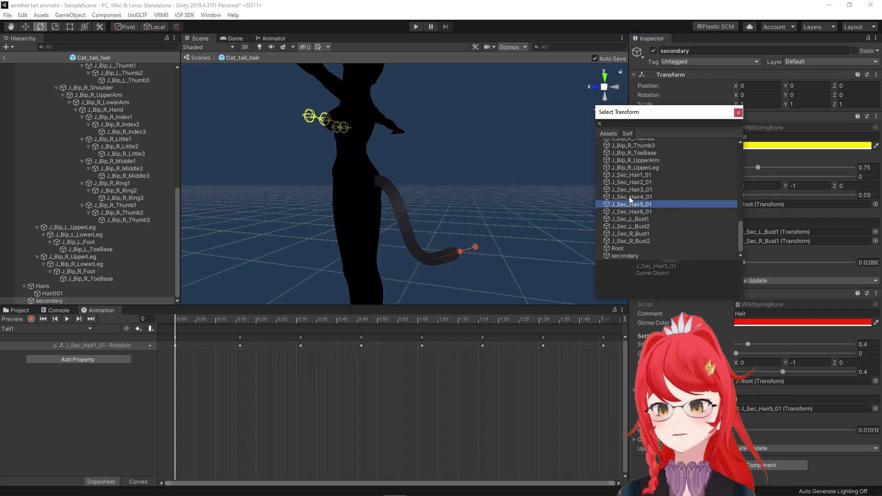
click(635, 183)
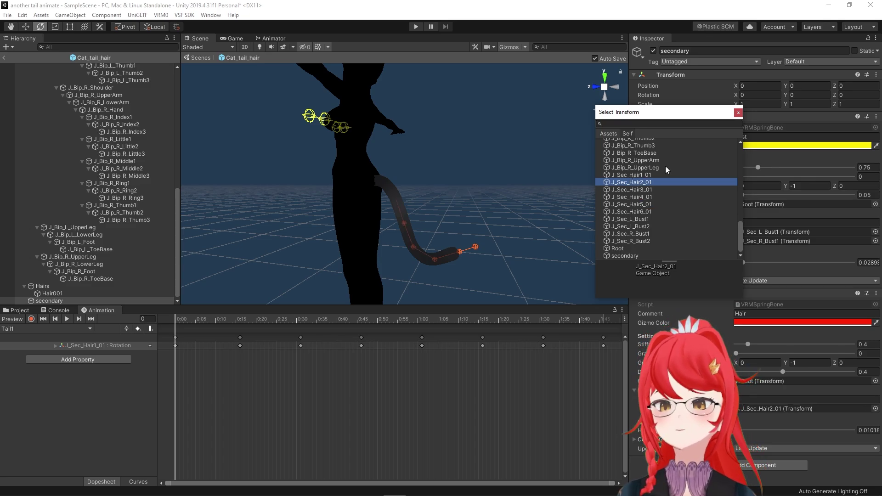
click(738, 113)
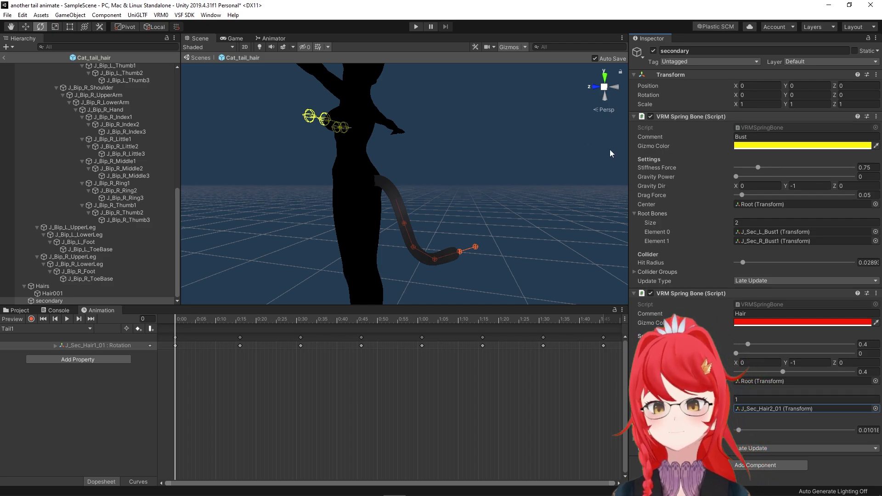
scroll(143, 173, up, 10)
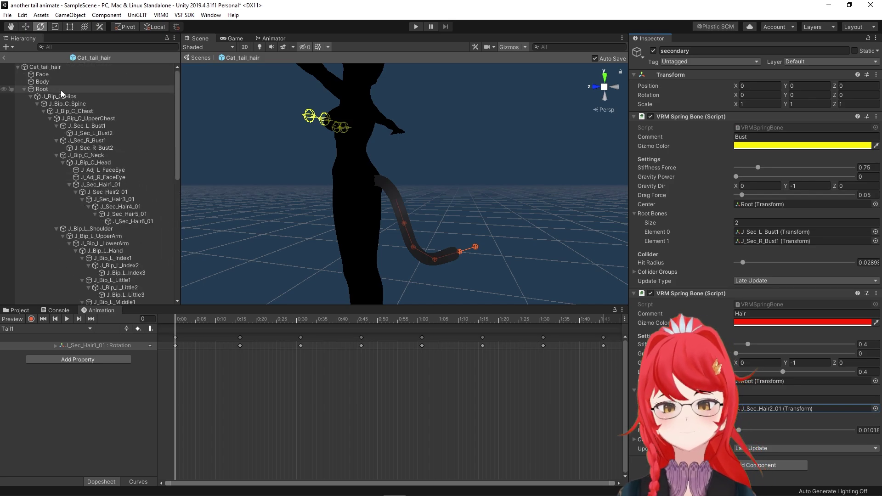
- Frame the Cat_tail_hair avatar and open its Tail_hair BlendShapes folder in the Project view
click(40, 67)
key(f)
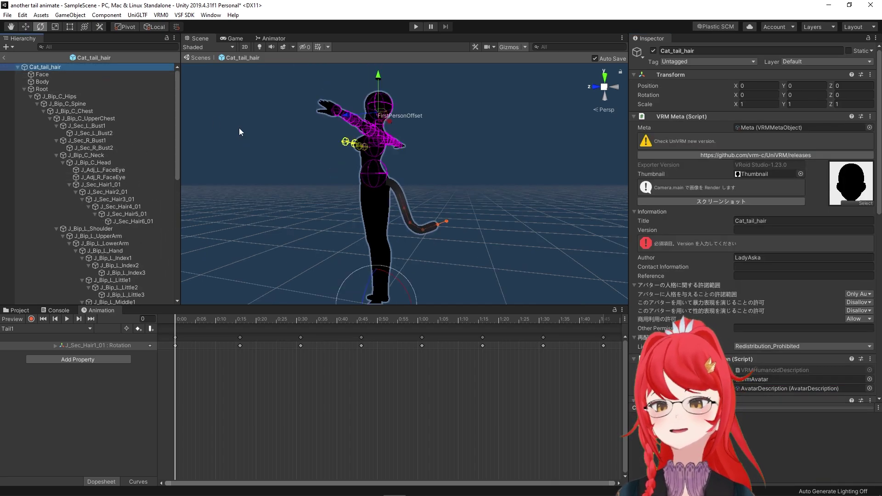
click(20, 310)
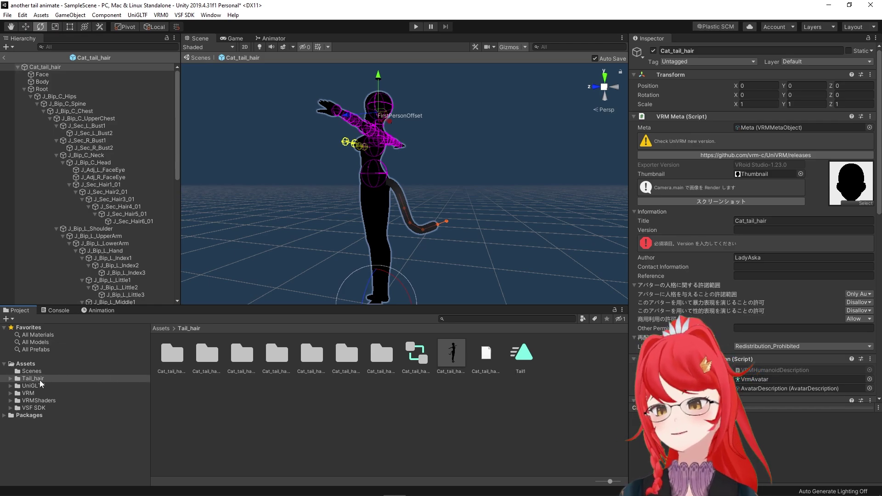
click(11, 379)
click(61, 400)
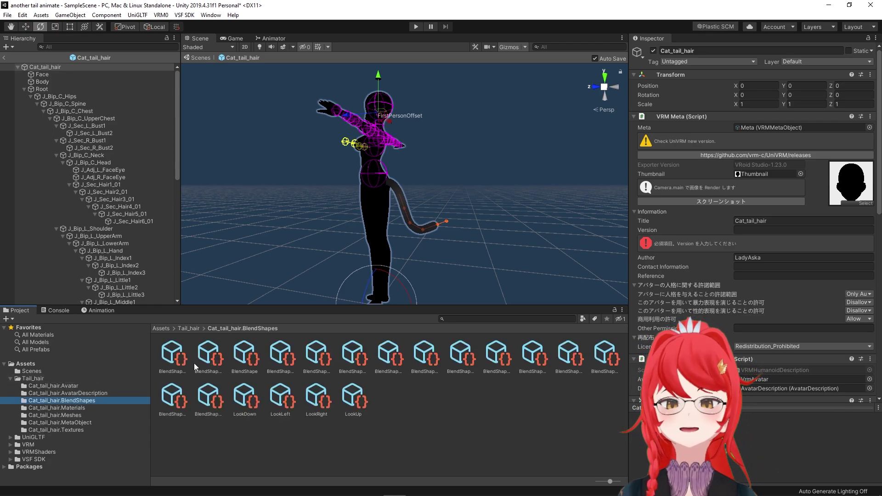
- Create a new blend shape clip named TAIL in the avatar's blend shape editor
click(243, 356)
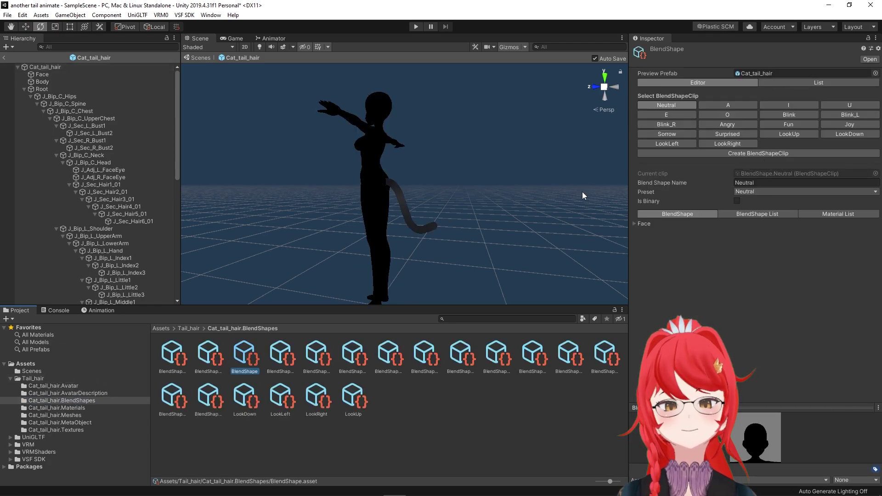
click(782, 154)
text(TAIL)
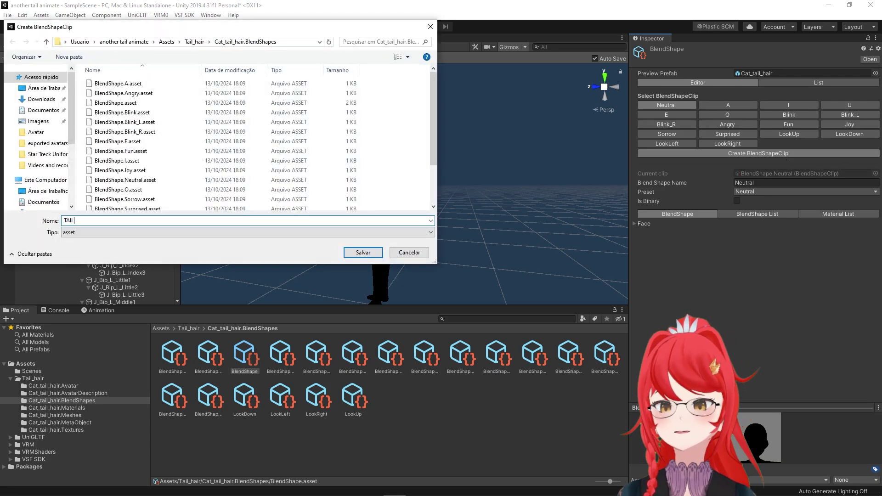
key(Return)
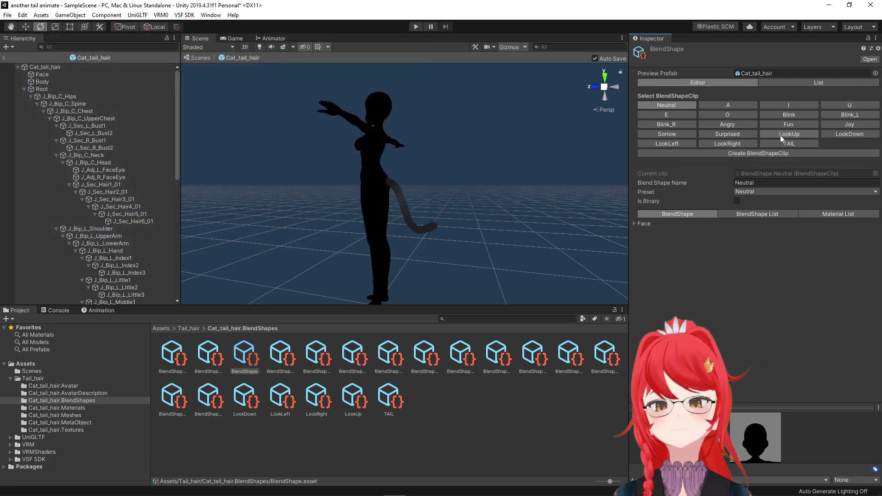
- Add a VSF_Animations component to Cat_tail_hair with an entry mapping the TAIL expression to Tail1
click(40, 68)
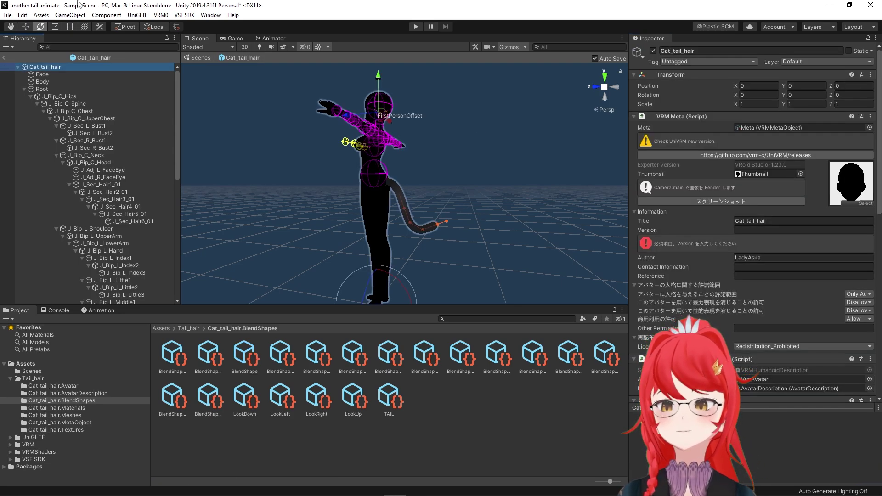
scroll(761, 146, down, 10)
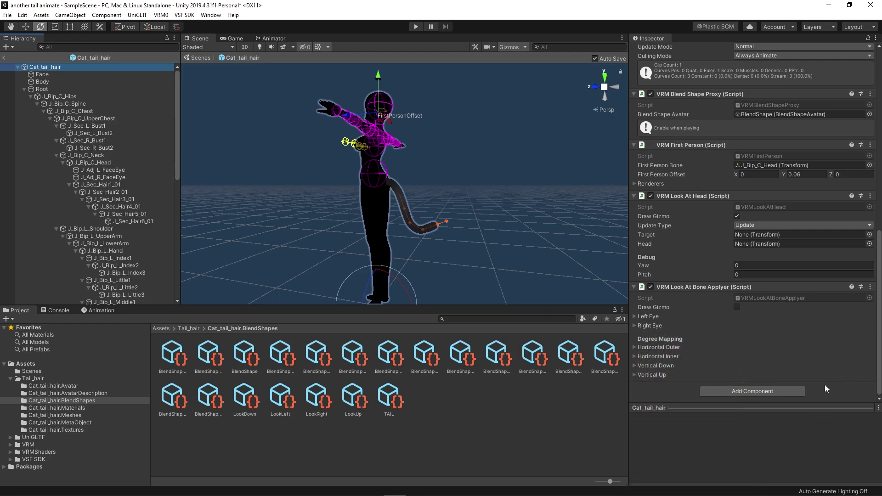
click(796, 391)
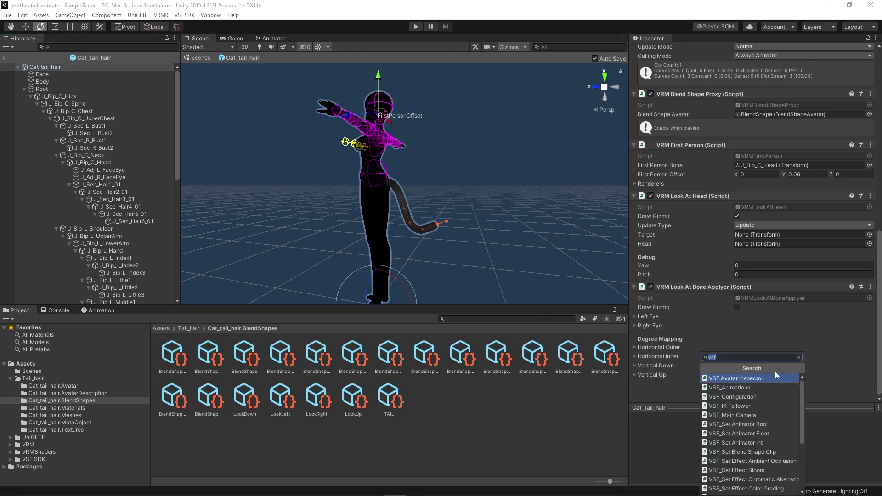
click(716, 388)
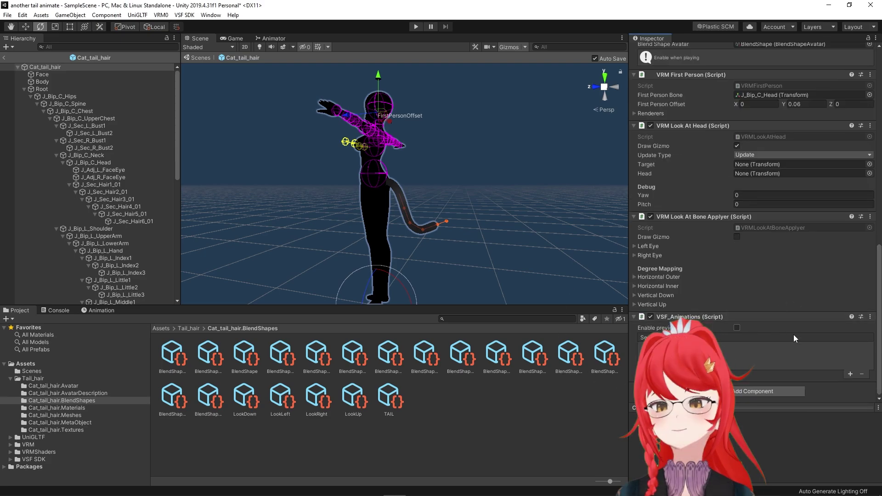
click(849, 374)
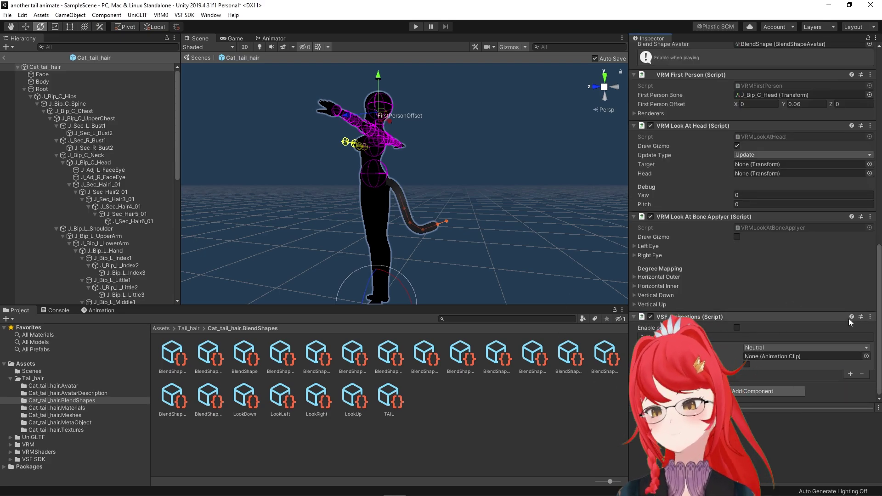
click(867, 348)
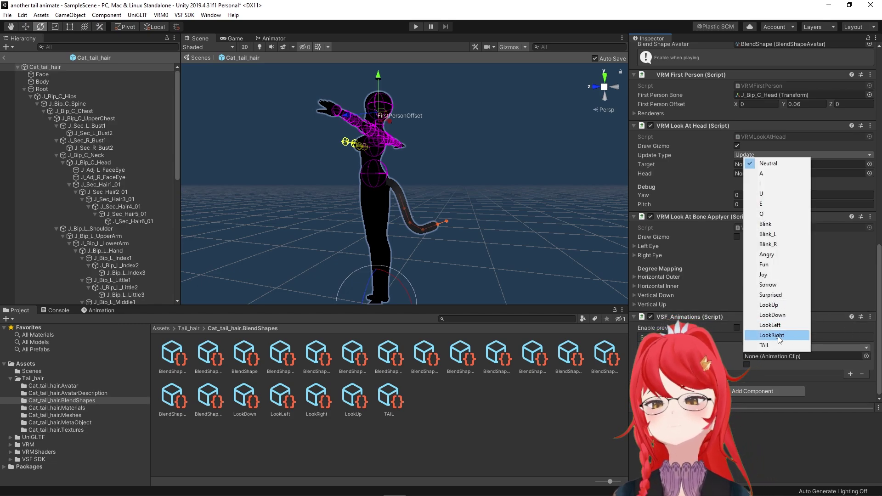
click(781, 345)
click(866, 356)
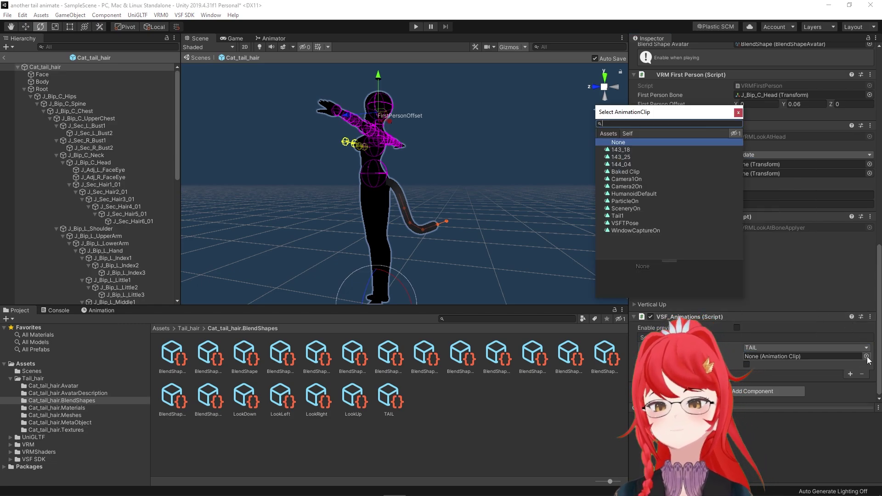
click(618, 215)
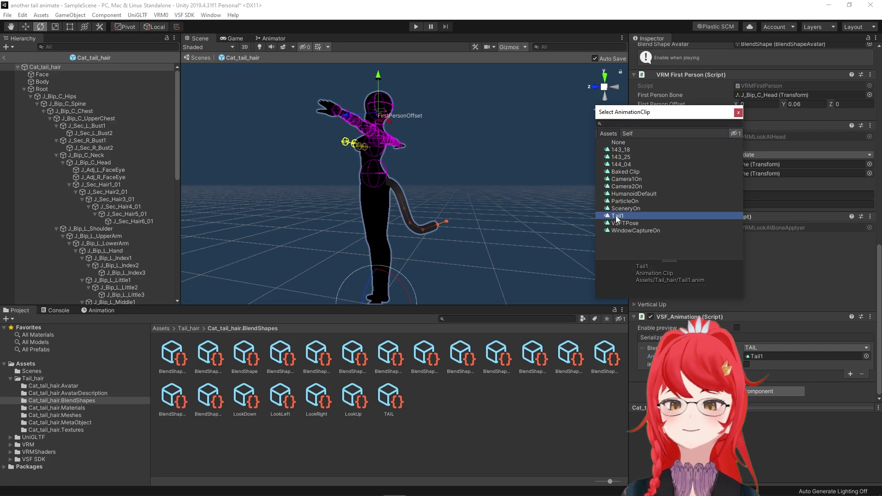
- Export Cat_tail_hair via VSF SDK as a vsfavatar bundle saved in the Avatar folder
click(530, 247)
click(60, 67)
click(185, 15)
click(200, 26)
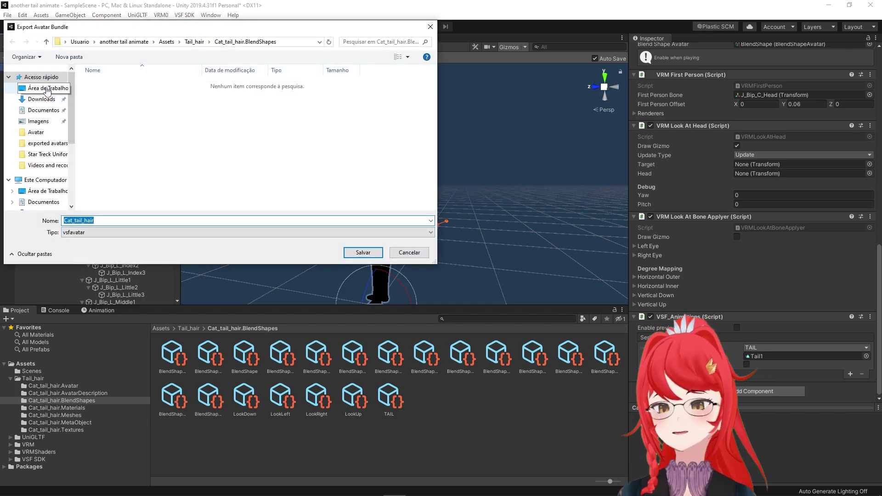
click(36, 132)
click(363, 253)
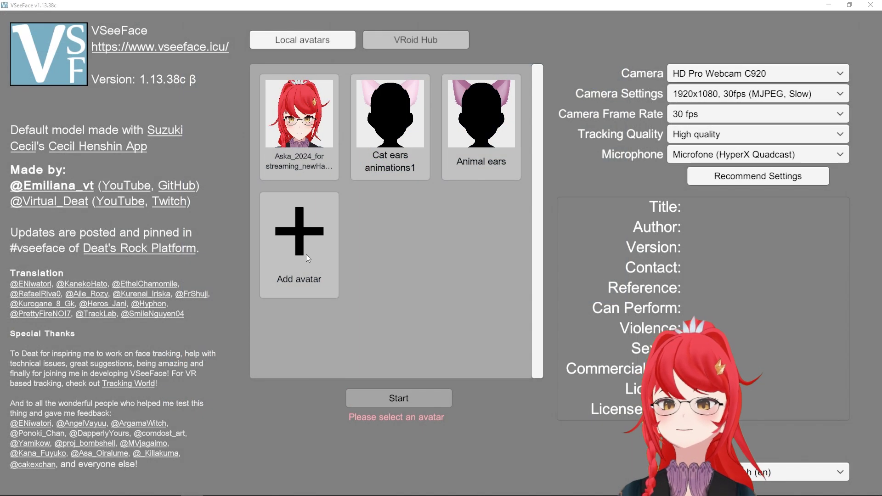
- Add Cat_tail_hair.vsfavatar as an avatar in VSeeFace and start it
click(305, 255)
click(401, 133)
click(454, 286)
click(399, 399)
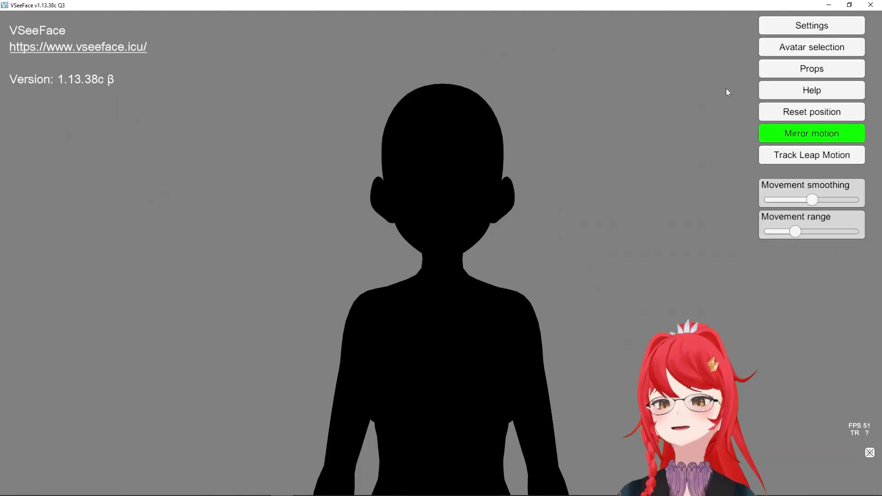
- Open VSeeFace's Expression settings and scroll down to the tail expression
click(811, 26)
click(645, 25)
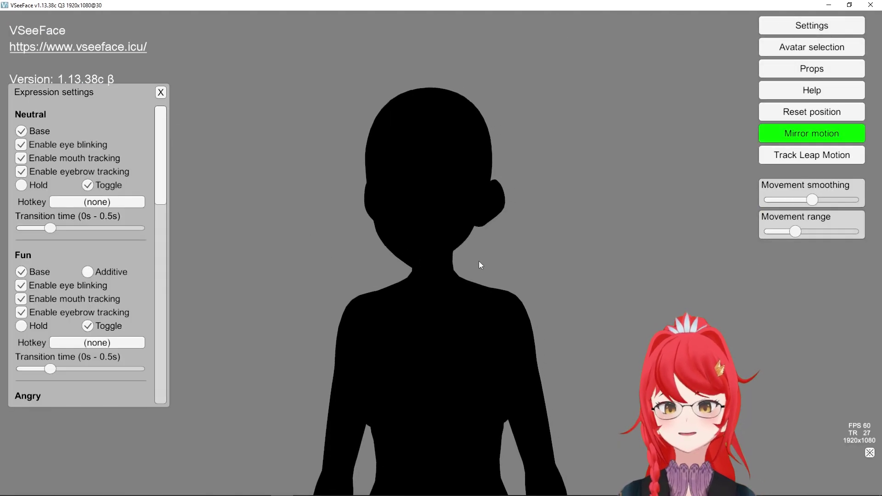
scroll(60, 293, down, 5)
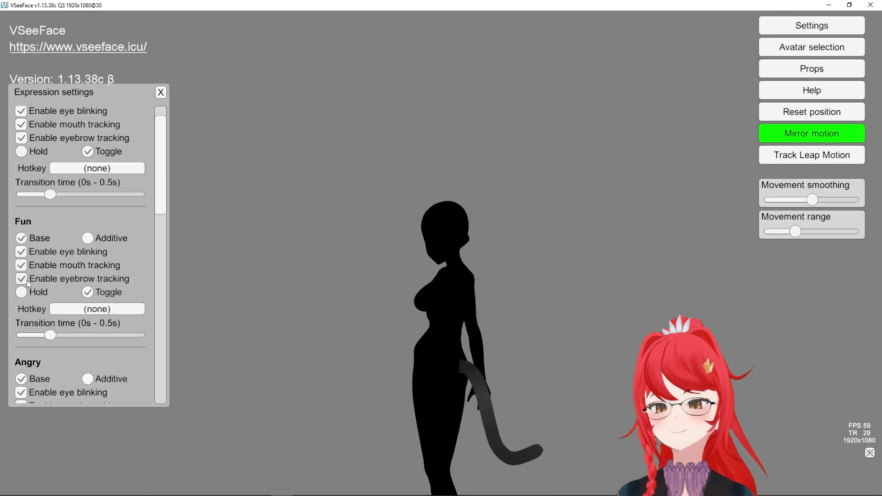
scroll(61, 293, down, 10)
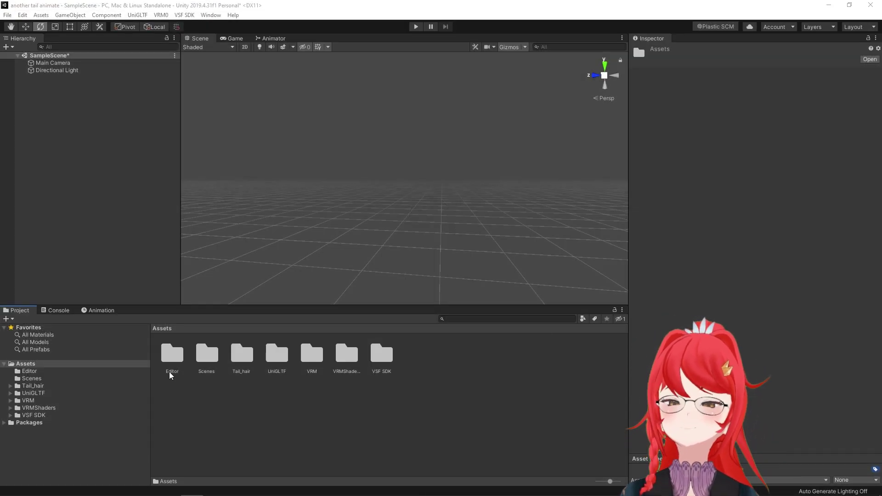
- Inspect the Cat tail_acessories CatTail bone chain, then select secondary to view its spring bones
right_click(436, 358)
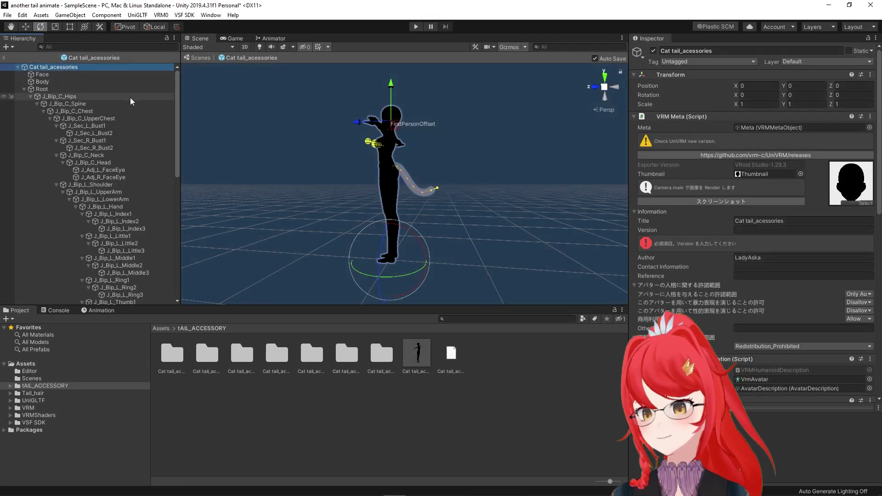
scroll(131, 98, down, 2)
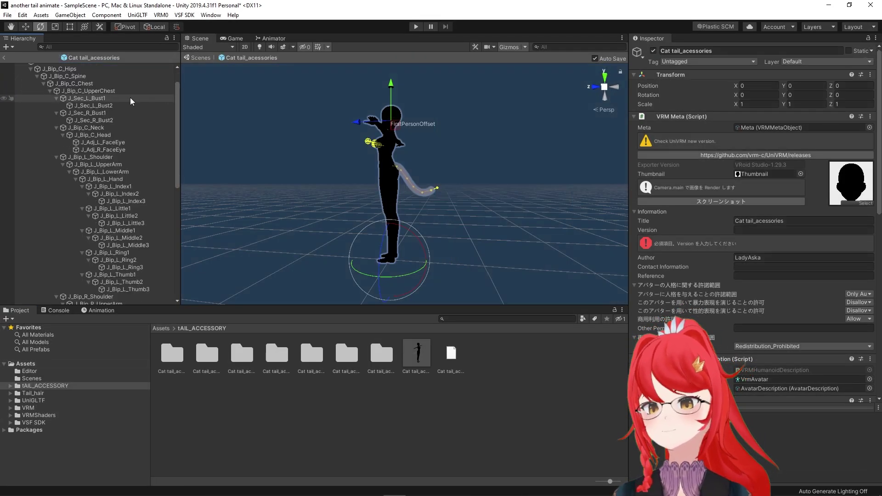
scroll(170, 97, down, 15)
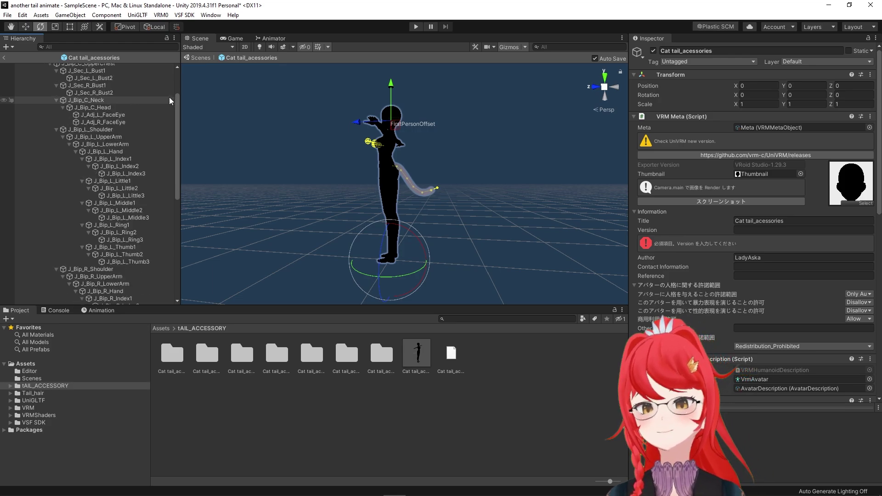
scroll(164, 100, down, 2)
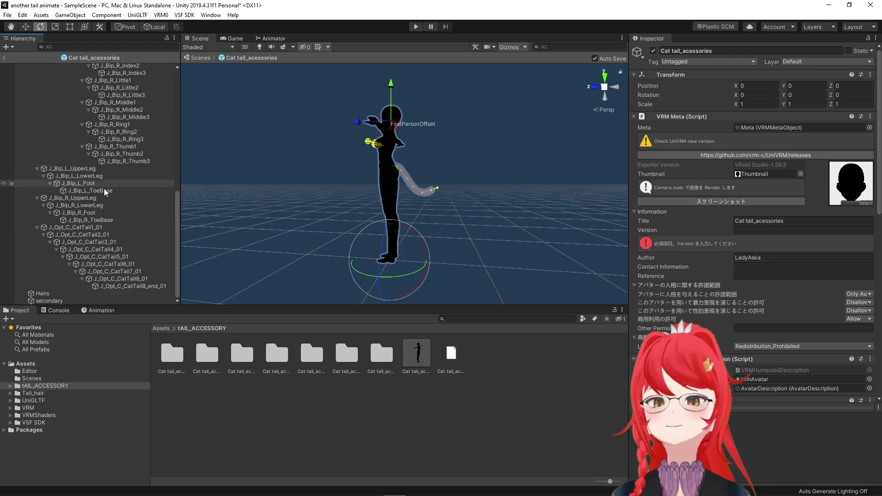
click(61, 228)
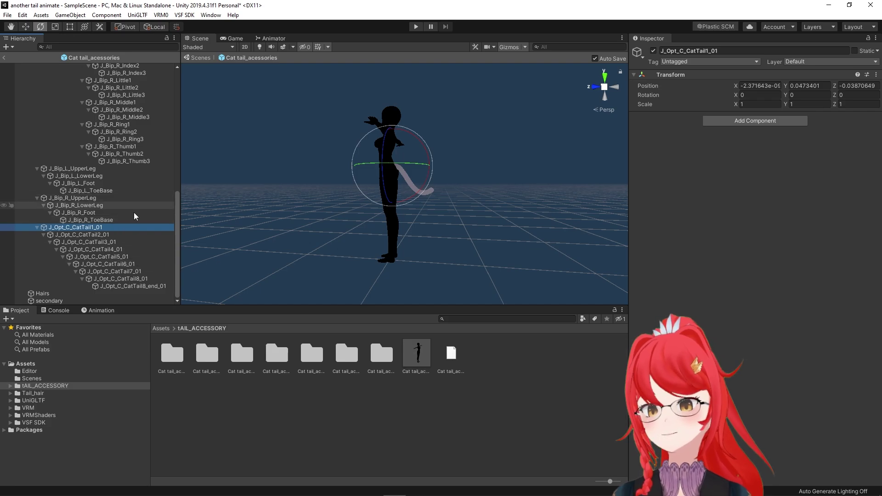
click(141, 286)
click(124, 279)
click(113, 272)
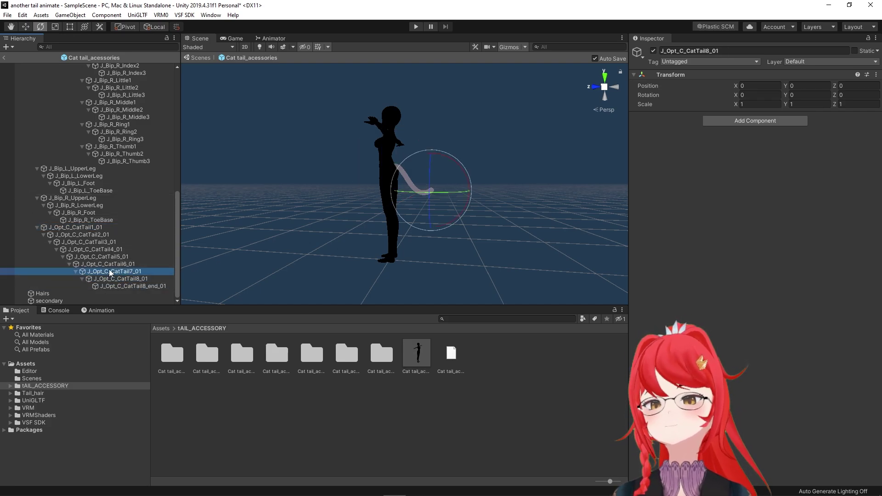
click(101, 264)
click(90, 257)
click(73, 228)
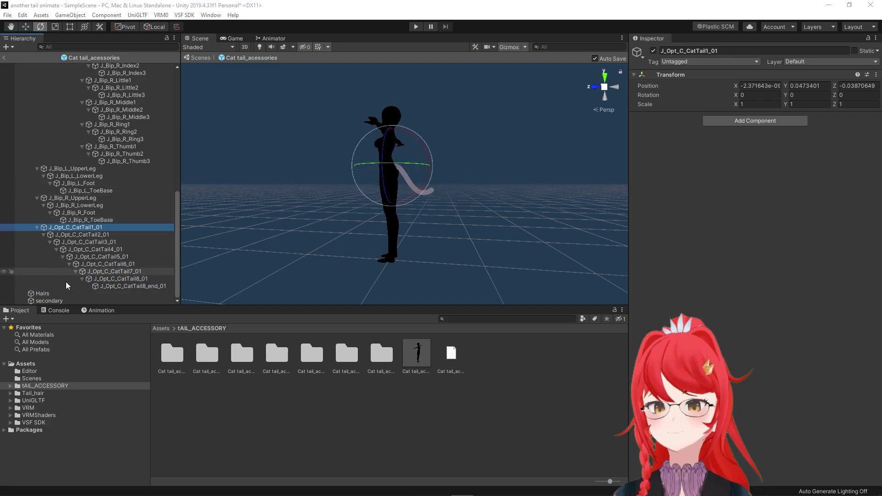
click(50, 301)
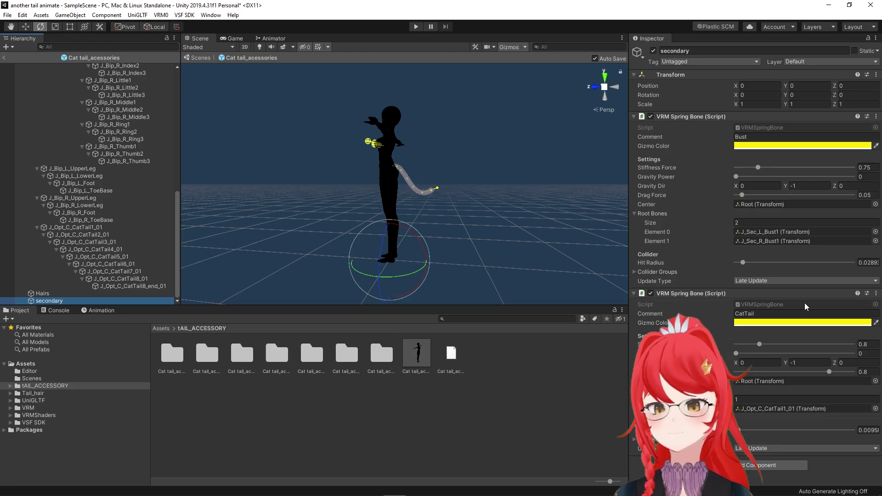
- Create a new animation clip named tAIL3 on the Cat tail_acessories root
scroll(92, 183, up, 15)
click(55, 66)
click(98, 310)
click(379, 417)
text(tAIL3)
key(Return)
- Key J_Opt_C_CatTail1_01's Z rotation at 0, swung values, and 61.009 along the timeline
scroll(112, 197, down, 15)
click(76, 227)
click(856, 94)
text(0)
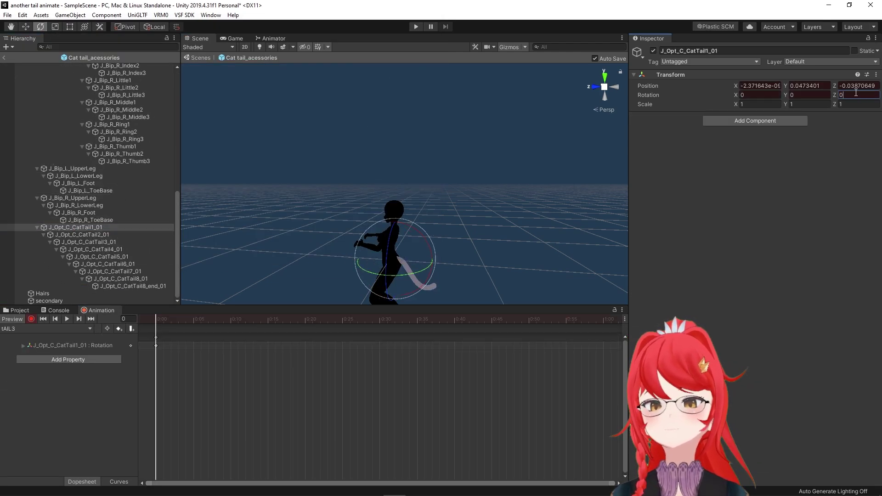
click(387, 319)
drag(390, 288, 468, 288)
click(499, 319)
click(599, 319)
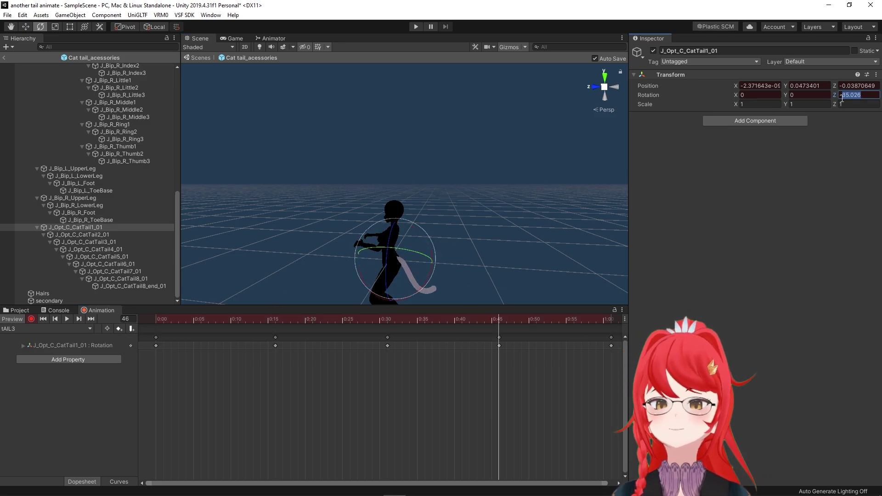
click(476, 318)
click(856, 94)
text(61.009)
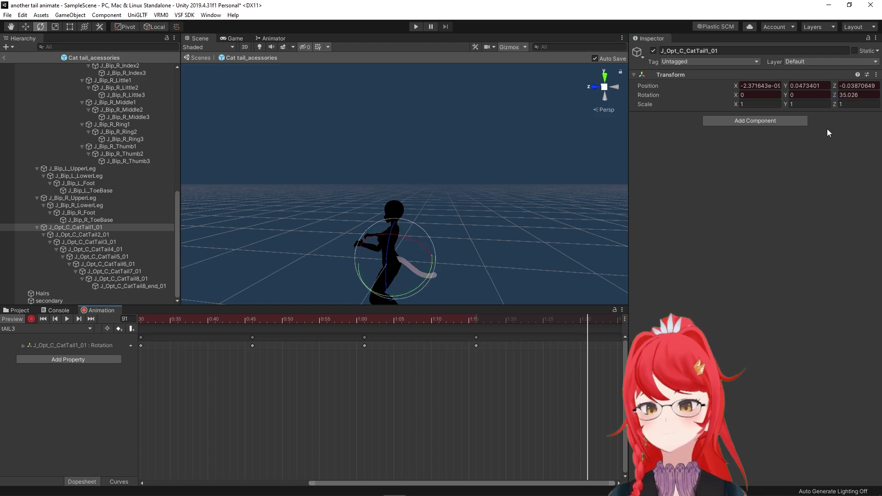
click(588, 318)
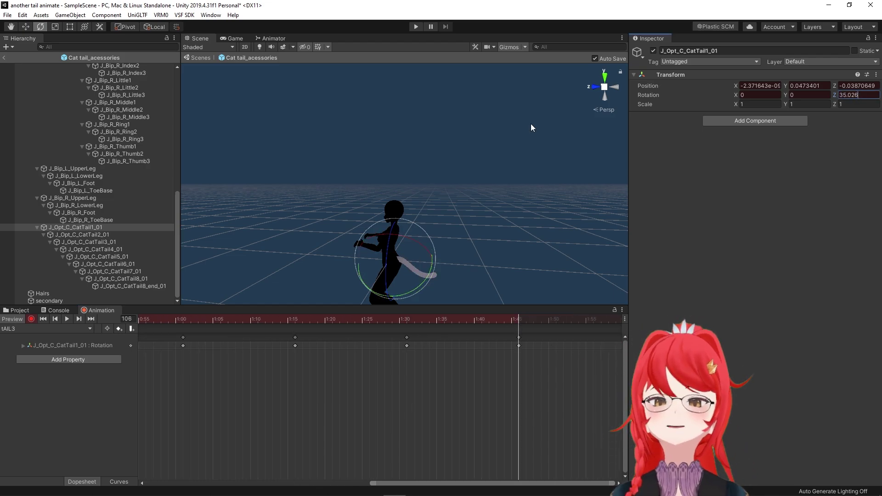
- Set the CatTail spring bone's root to J_Opt_C_CatTail4_01
click(50, 301)
click(17, 310)
scroll(401, 213, up, 3)
click(875, 409)
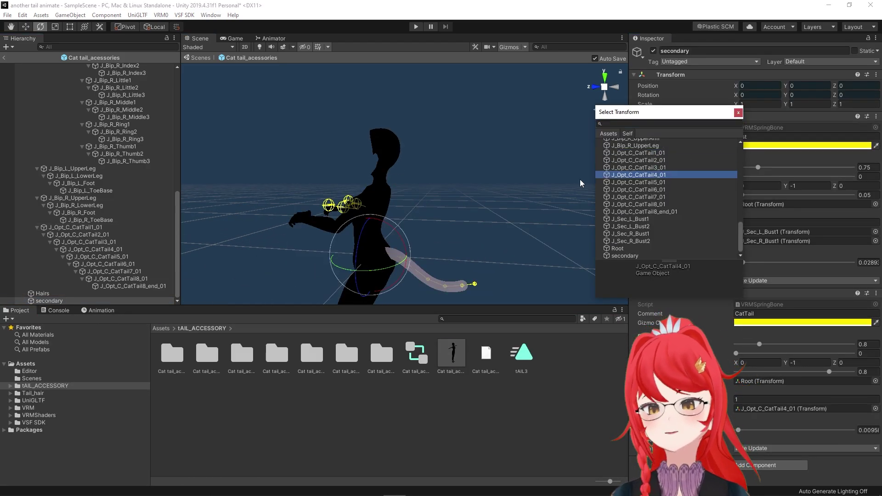
double_click(616, 174)
- Create a new BlendShapeClip named tAIL2 in the avatar's BlendShapes folder
scroll(400, 213, down, 3)
double_click(241, 353)
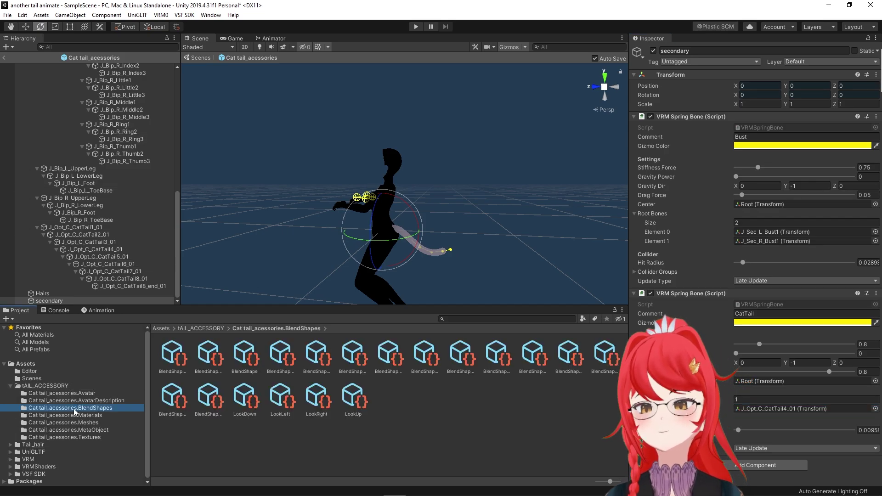
click(245, 353)
click(757, 154)
text(tAIL2)
key(Return)
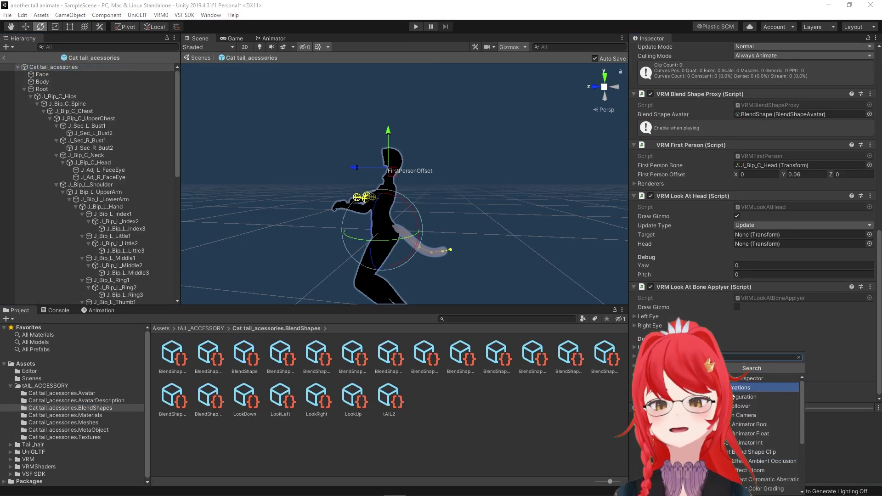
- Add a VSF_Animations component mapping the tAIL2 expression to the tAIL3 clip
click(865, 356)
click(673, 230)
double_click(672, 231)
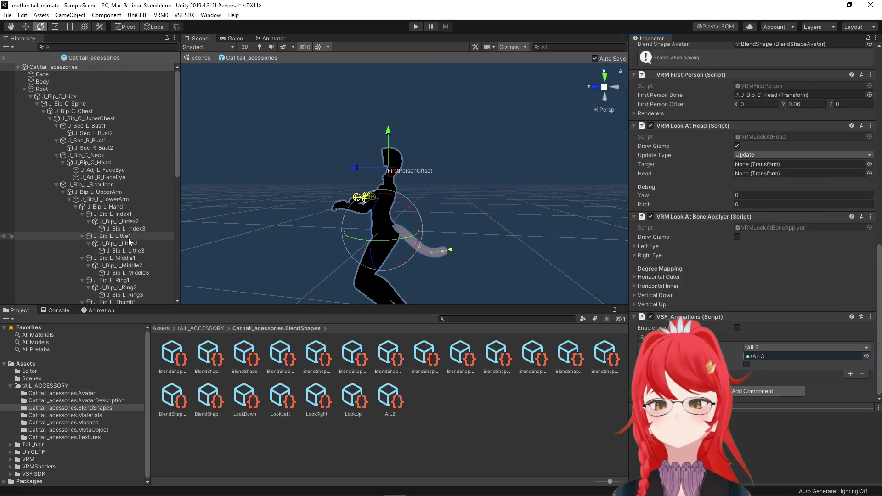
- Close the animation clip chooser now that tAIL3 is assigned
click(62, 67)
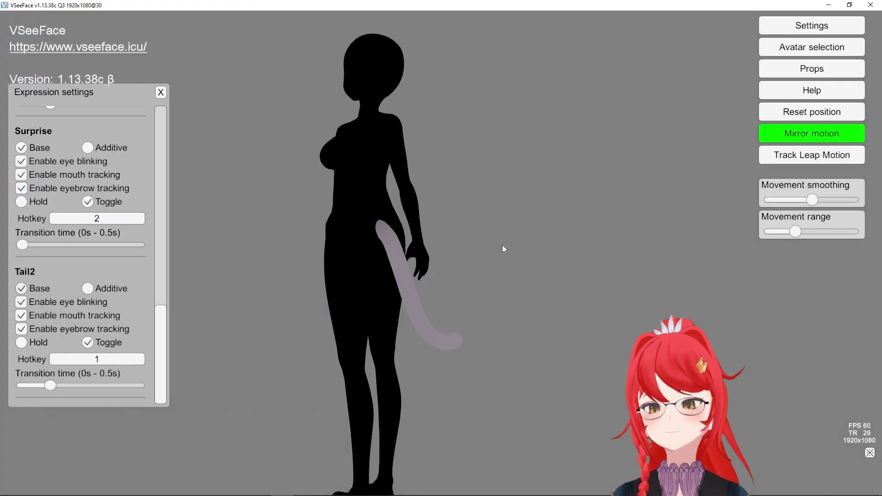